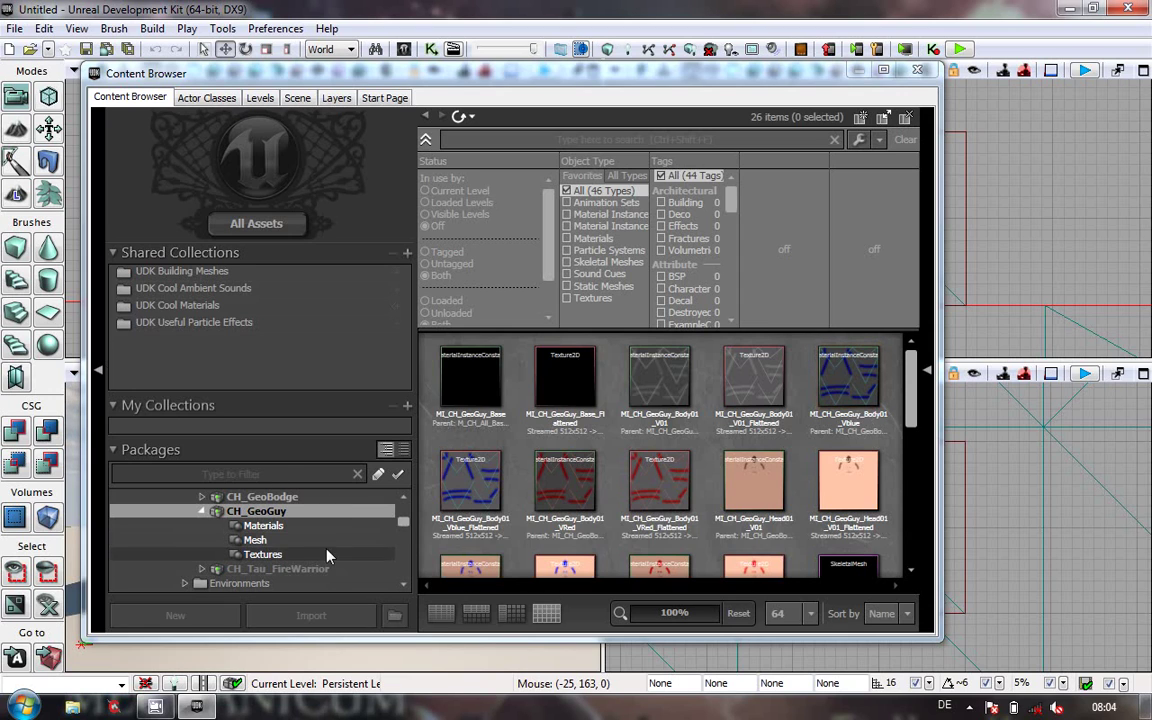
# Step: Open the SK_CH_GeoGuy skeletal mesh from the CH_GeoGuy package's Mesh group and view the character up close
pyautogui.click(258, 540)
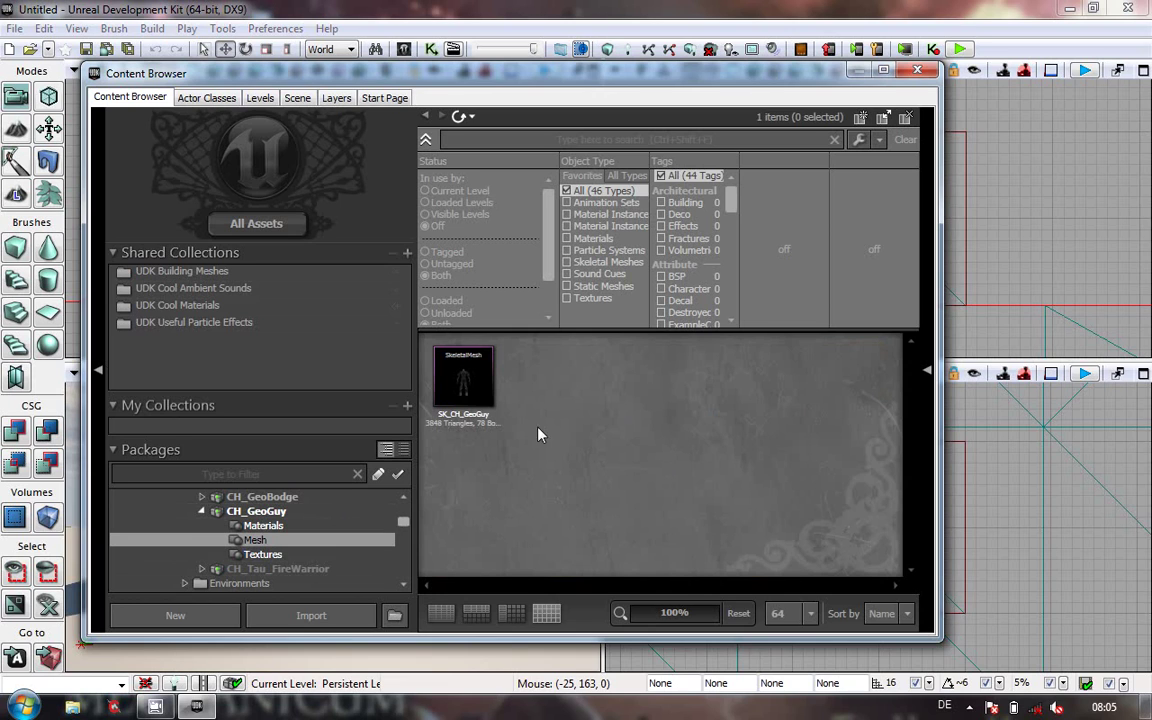
pyautogui.moveTo(480, 386)
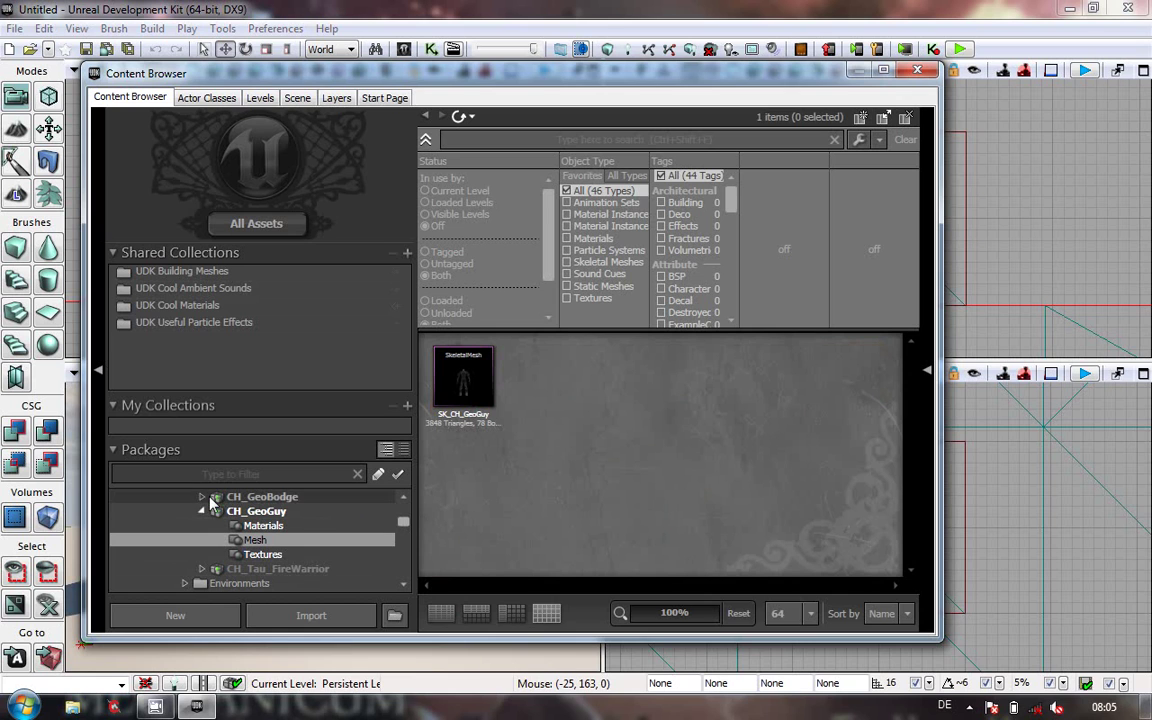
pyautogui.doubleClick(463, 375)
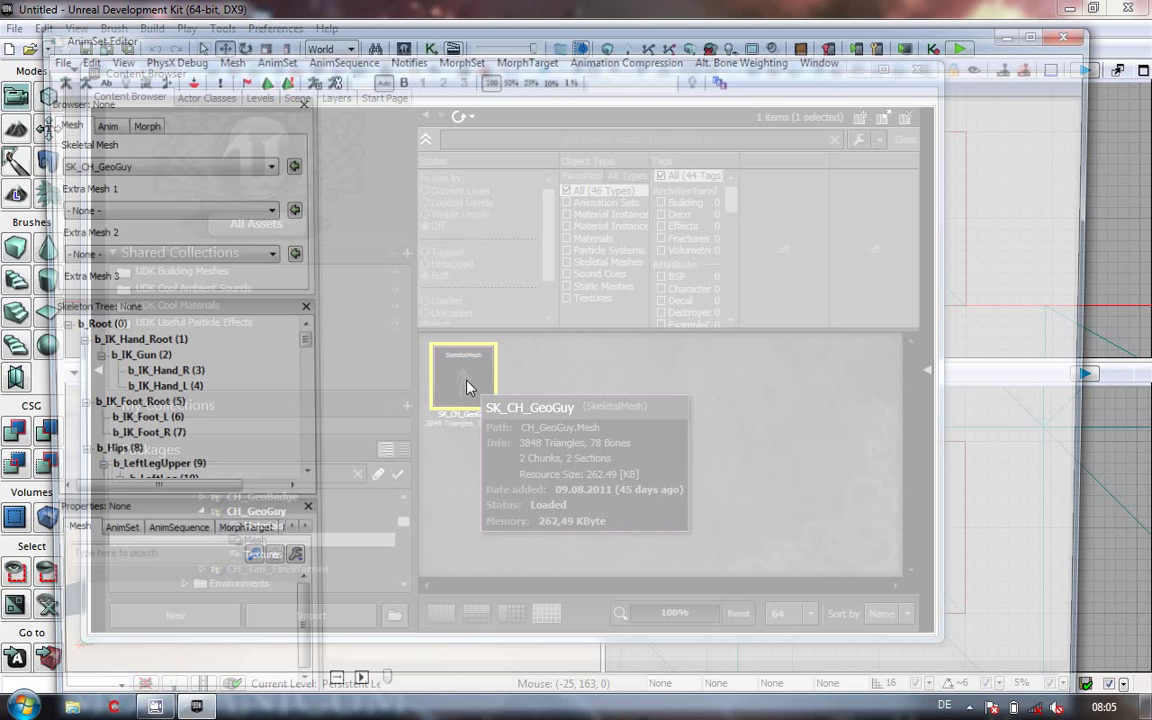
pyautogui.moveTo(818, 458); pyautogui.dragTo(949, 502)
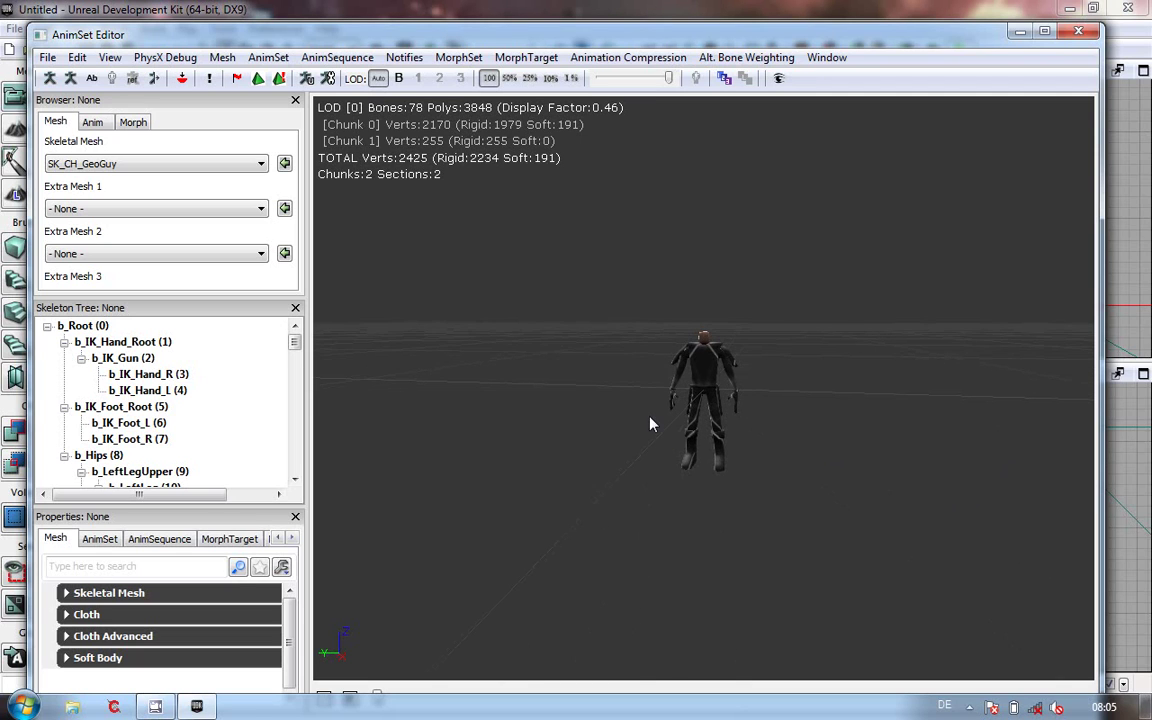
pyautogui.moveTo(659, 377); pyautogui.dragTo(690, 383, button='right')
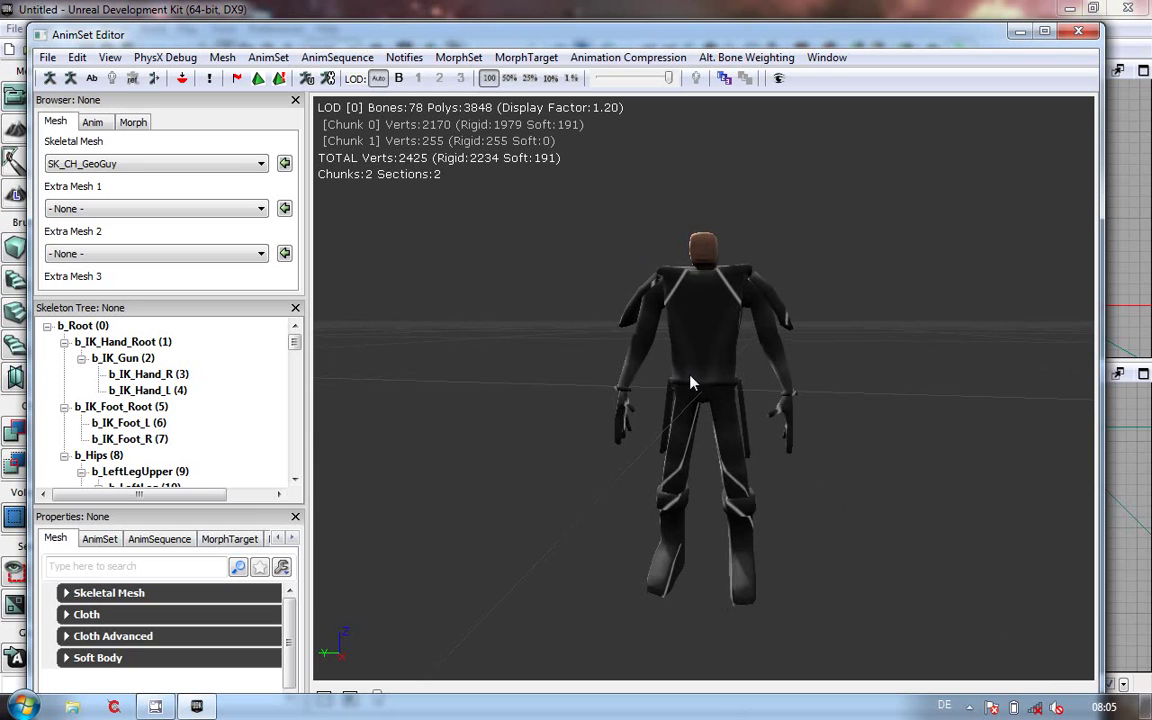
pyautogui.moveTo(708, 388)
pyautogui.mouseDown()
pyautogui.moveTo(373, 483)
pyautogui.moveTo(282, 451)
pyautogui.moveTo(757, 480)
pyautogui.moveTo(704, 377)
pyautogui.mouseUp()
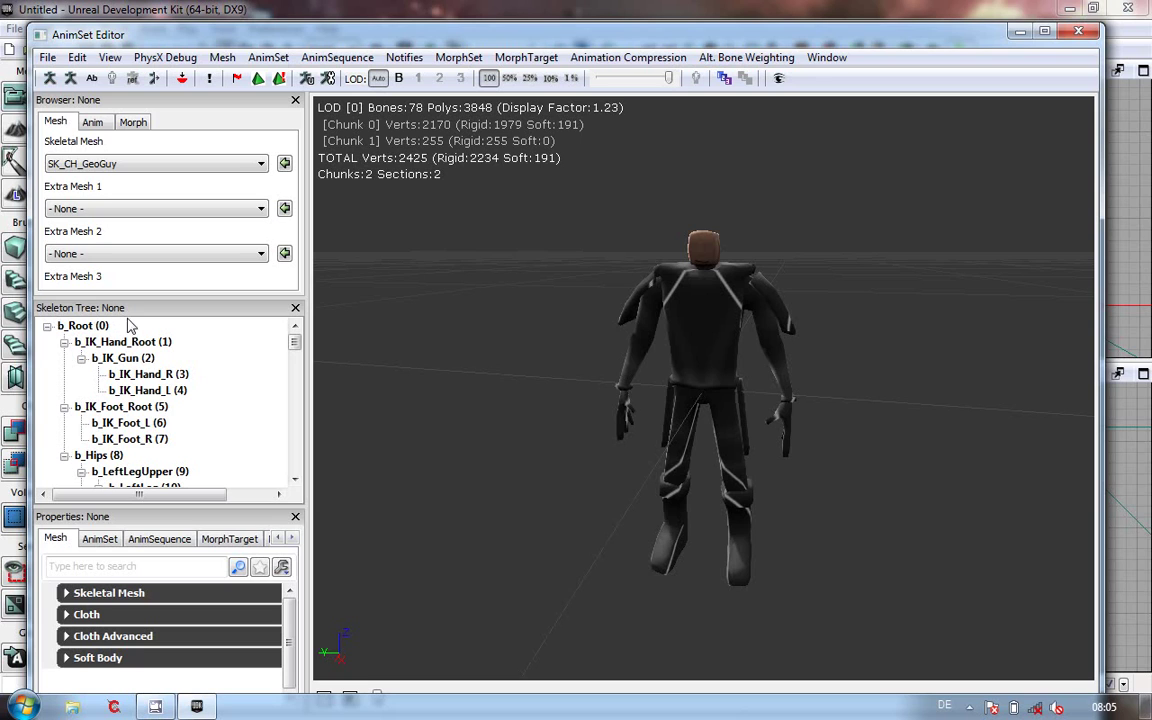
# Step: Display the character's bones in the preview and shrink the skeleton tree to give the properties more room
pyautogui.moveTo(299, 344)
pyautogui.mouseDown()
pyautogui.moveTo(285, 378)
pyautogui.moveTo(302, 478)
pyautogui.moveTo(320, 337)
pyautogui.mouseUp()
pyautogui.click(46, 328)
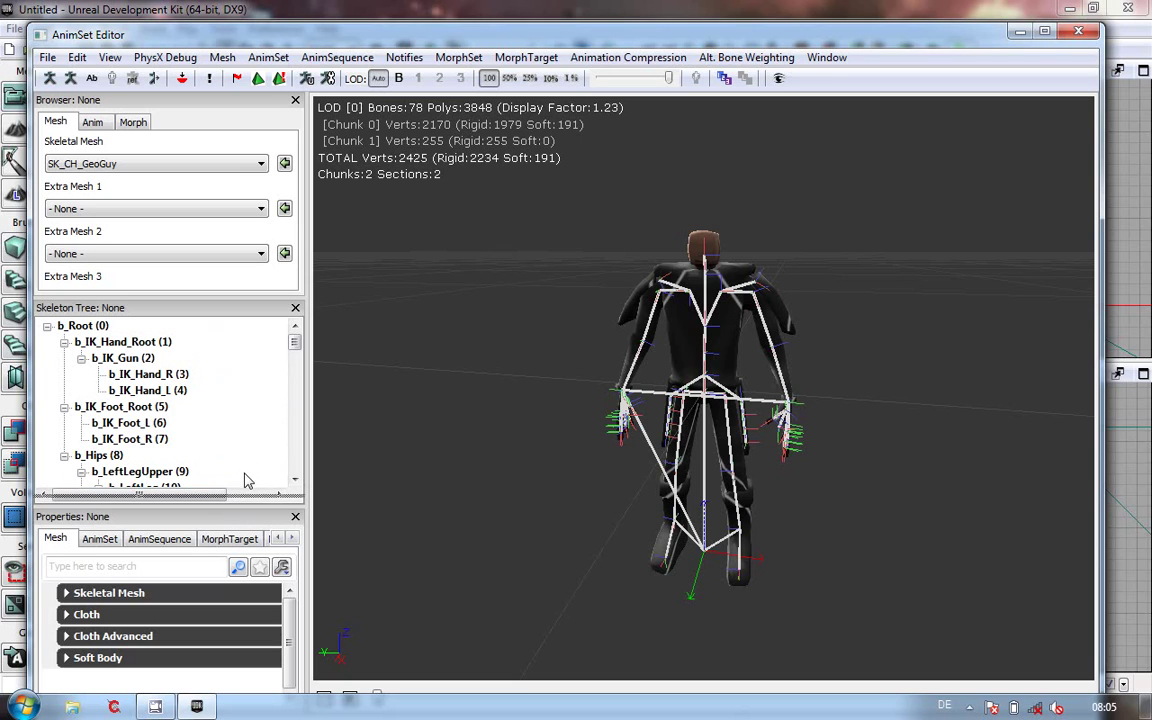
pyautogui.moveTo(255, 397); pyautogui.dragTo(255, 389)
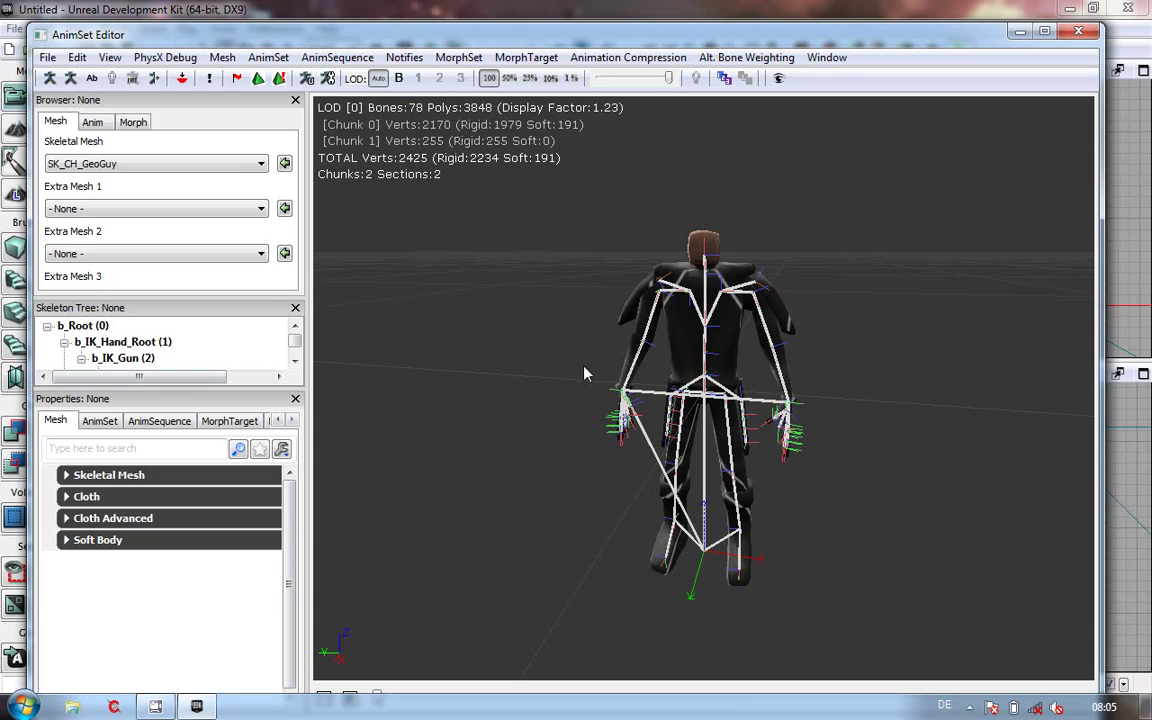
# Step: Load the K_AnimHuman_BaseMale animation set for the character
pyautogui.click(92, 122)
pyautogui.click(234, 164)
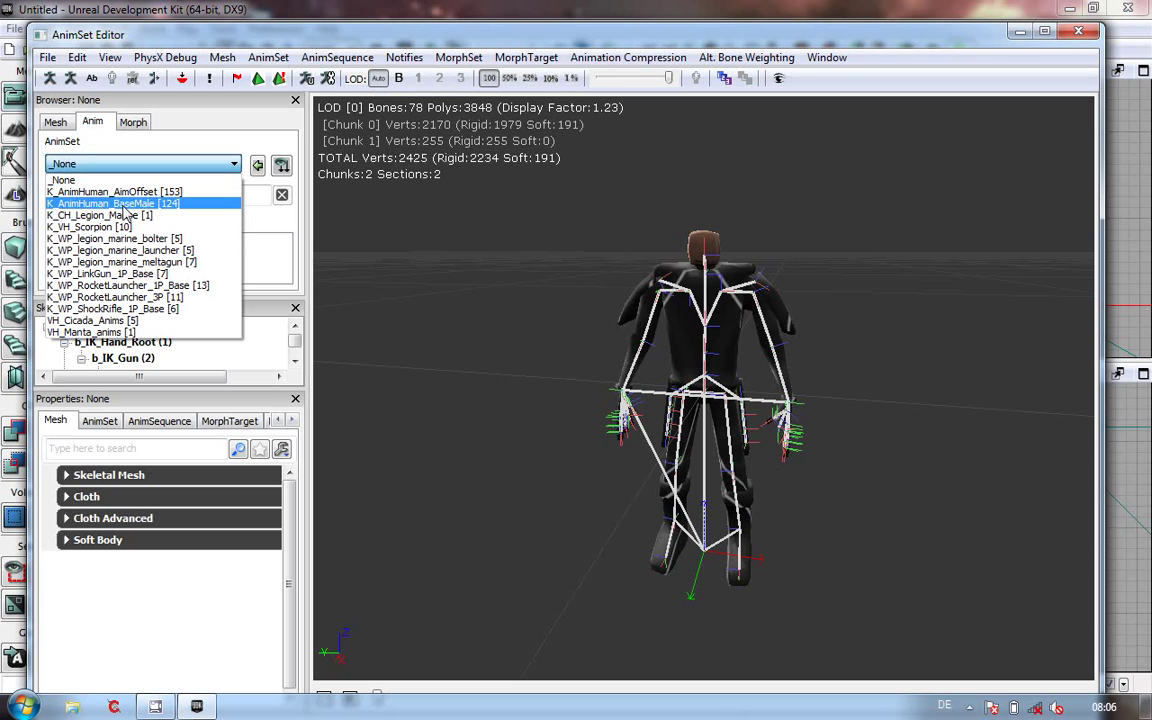
pyautogui.click(125, 205)
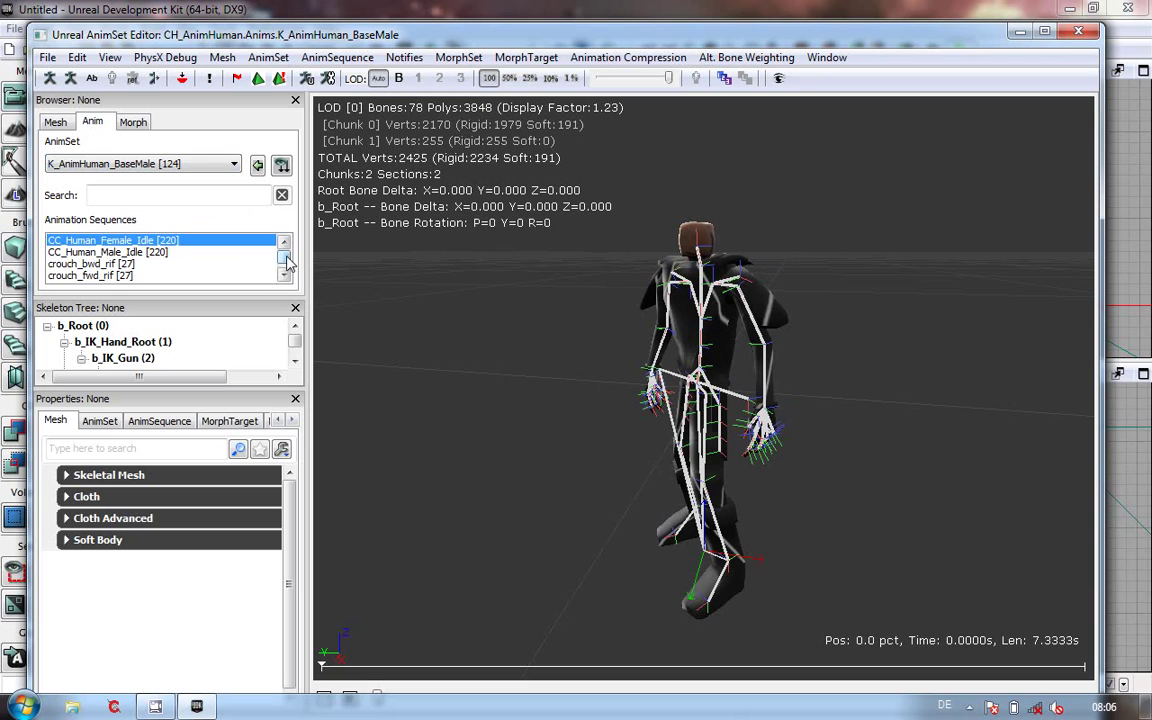
# Step: Preview the Taunt_UB_Flag_Pickup and Taunt_UB_ComeHere animation sequences on the character
pyautogui.moveTo(286, 262); pyautogui.dragTo(287, 270)
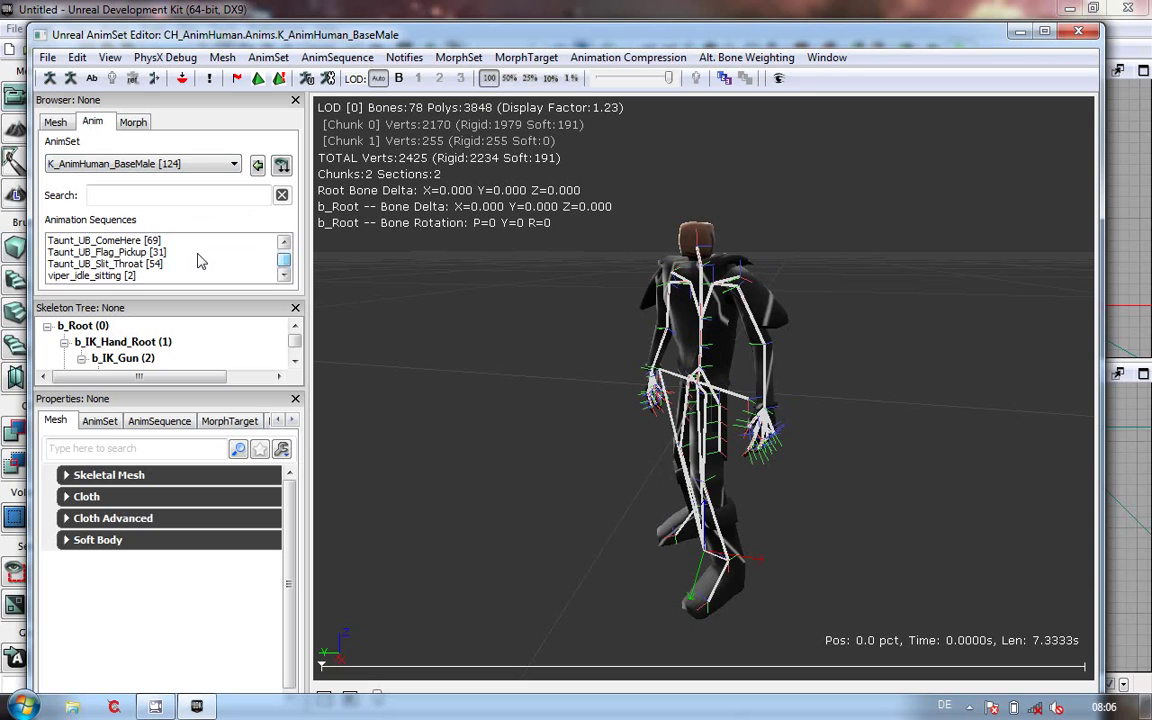
pyautogui.click(115, 251)
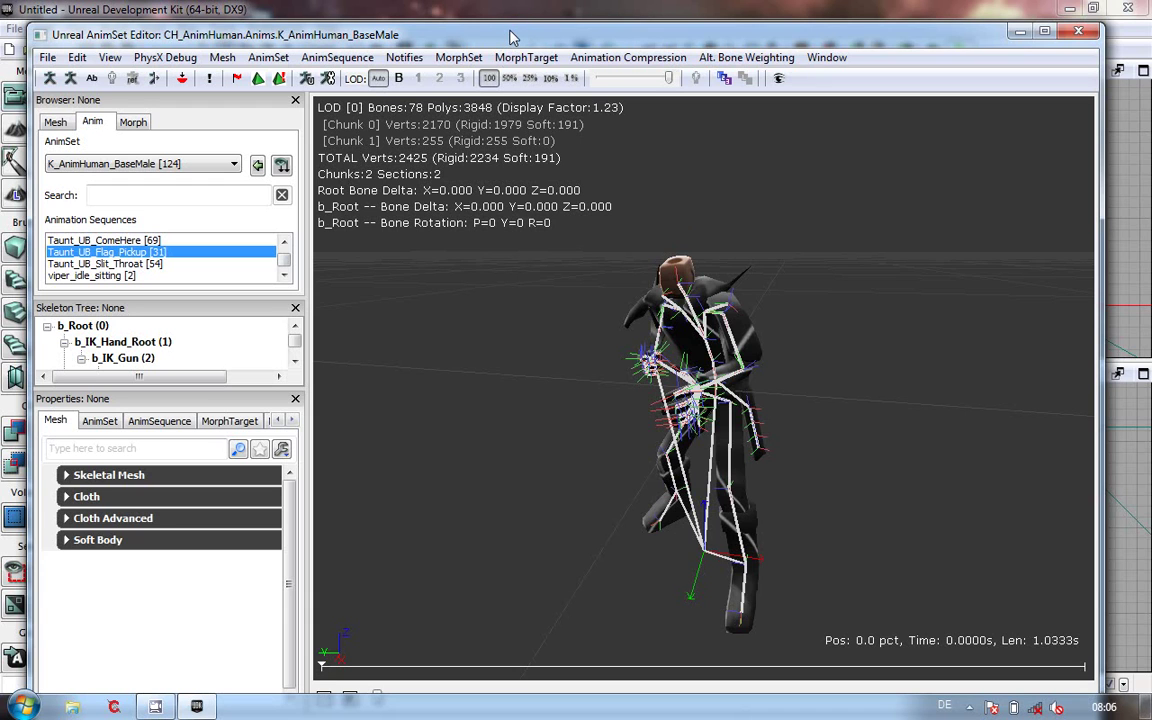
pyautogui.moveTo(511, 24)
pyautogui.mouseDown()
pyautogui.moveTo(513, 59)
pyautogui.moveTo(528, 31)
pyautogui.moveTo(519, 21)
pyautogui.mouseUp()
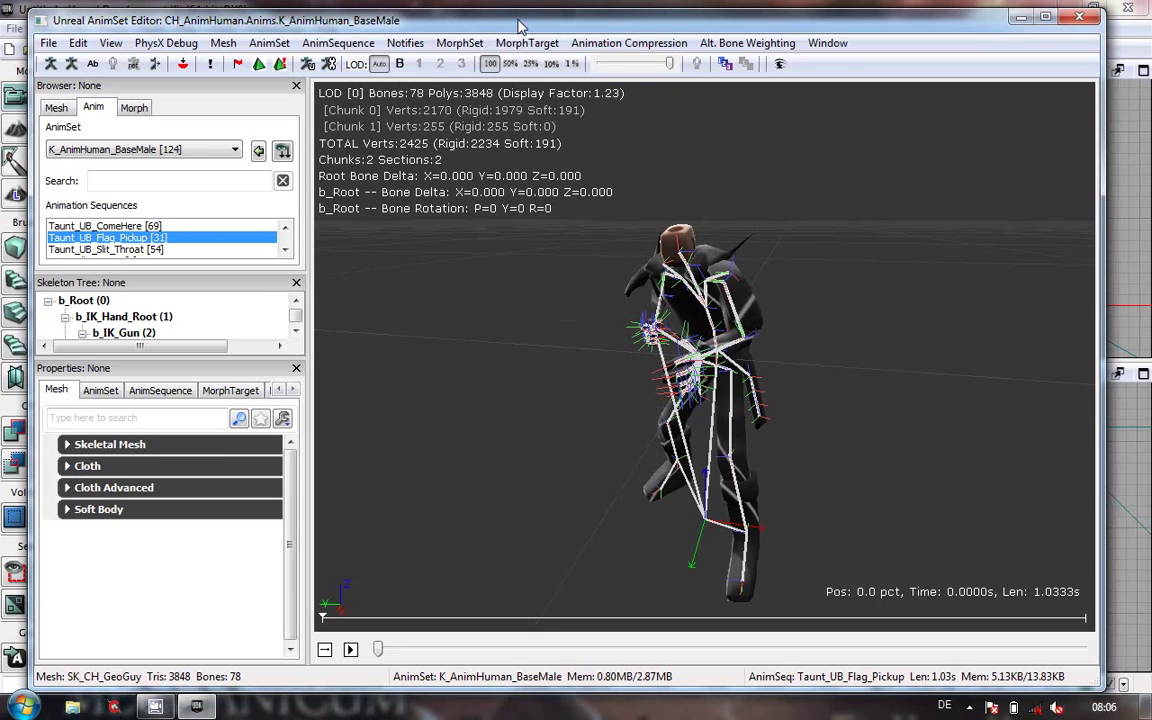
pyautogui.click(350, 649)
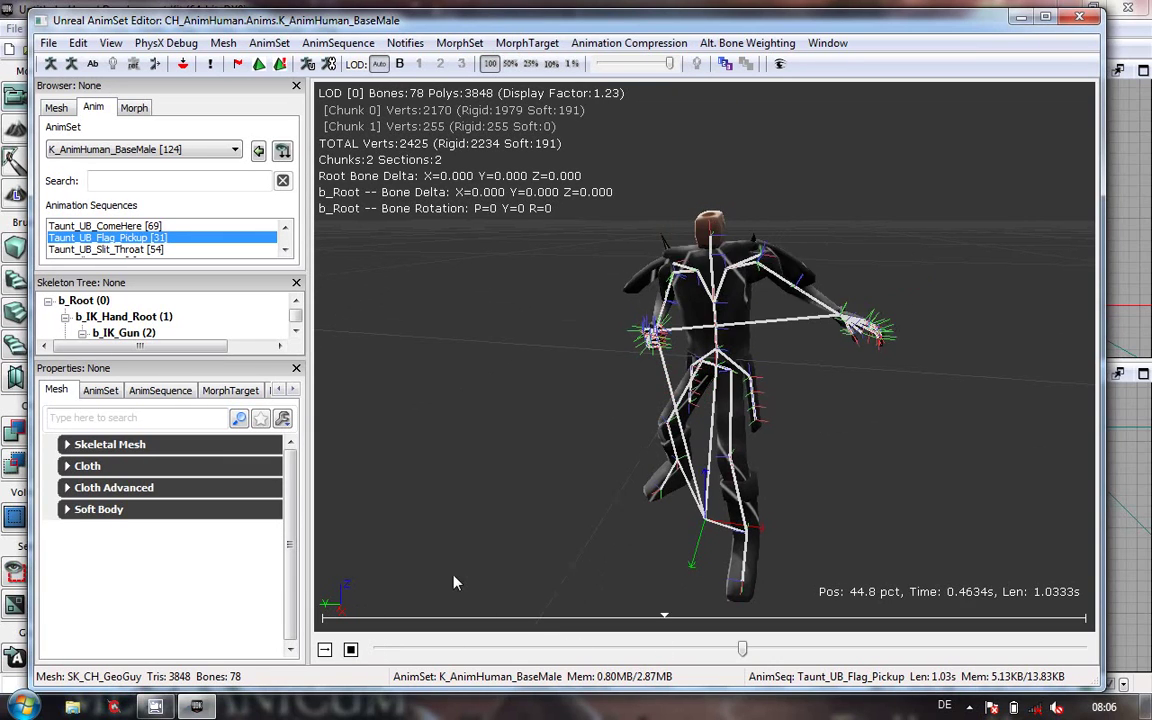
pyautogui.click(102, 227)
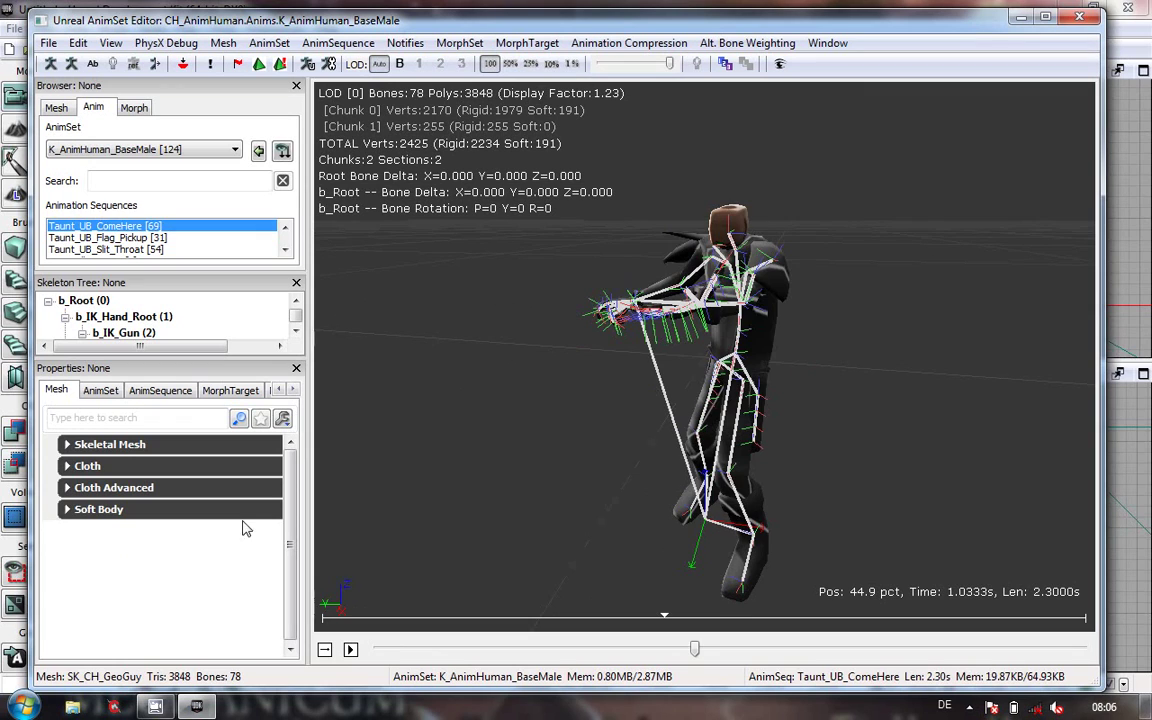
pyautogui.click(350, 650)
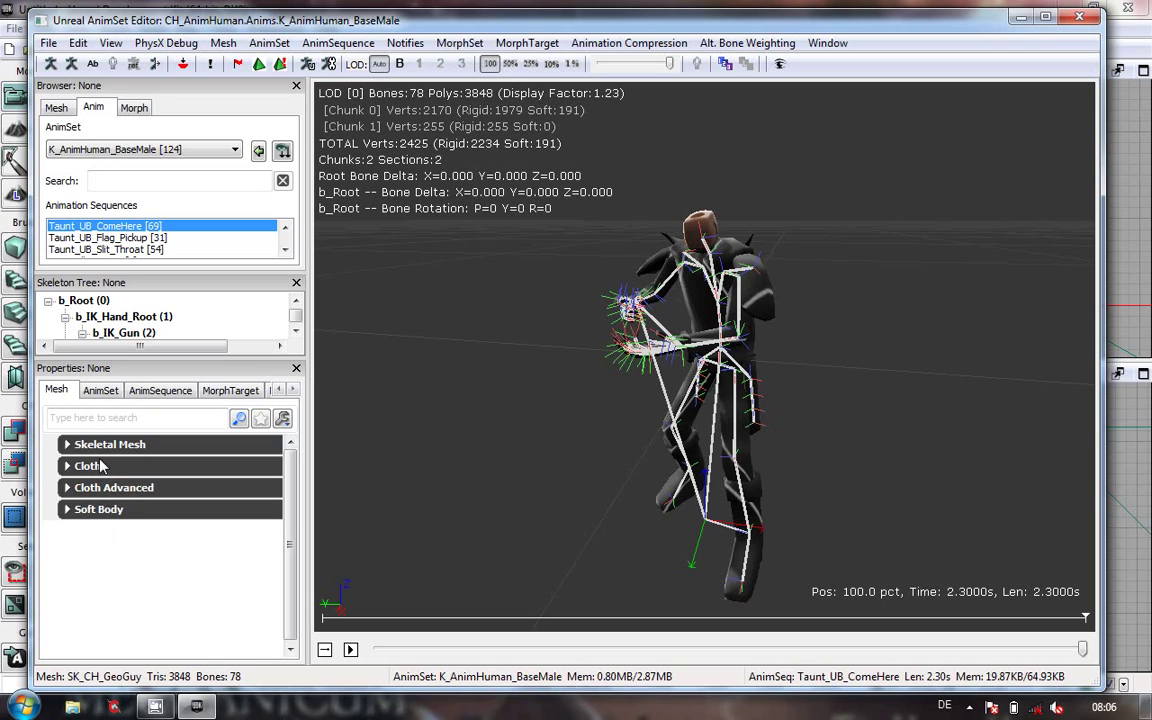
# Step: Widen the properties area and expand the Skeletal Mesh category to examine its Bounds settings
pyautogui.click(67, 445)
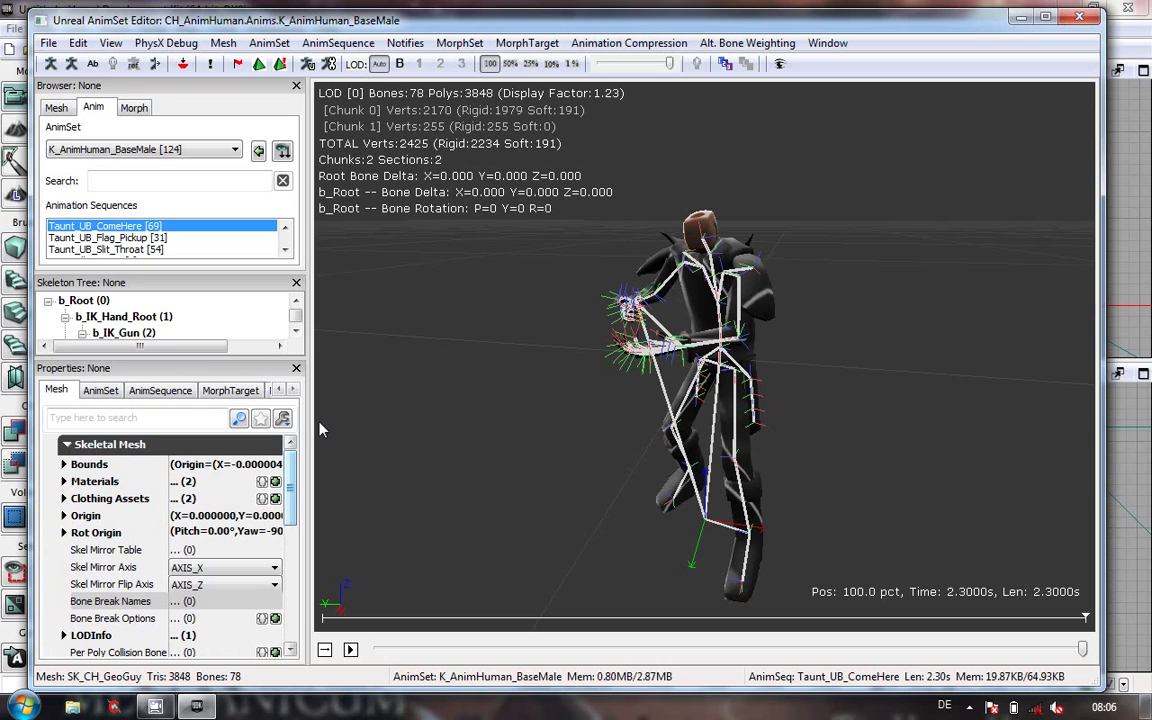
pyautogui.moveTo(307, 370); pyautogui.dragTo(460, 413)
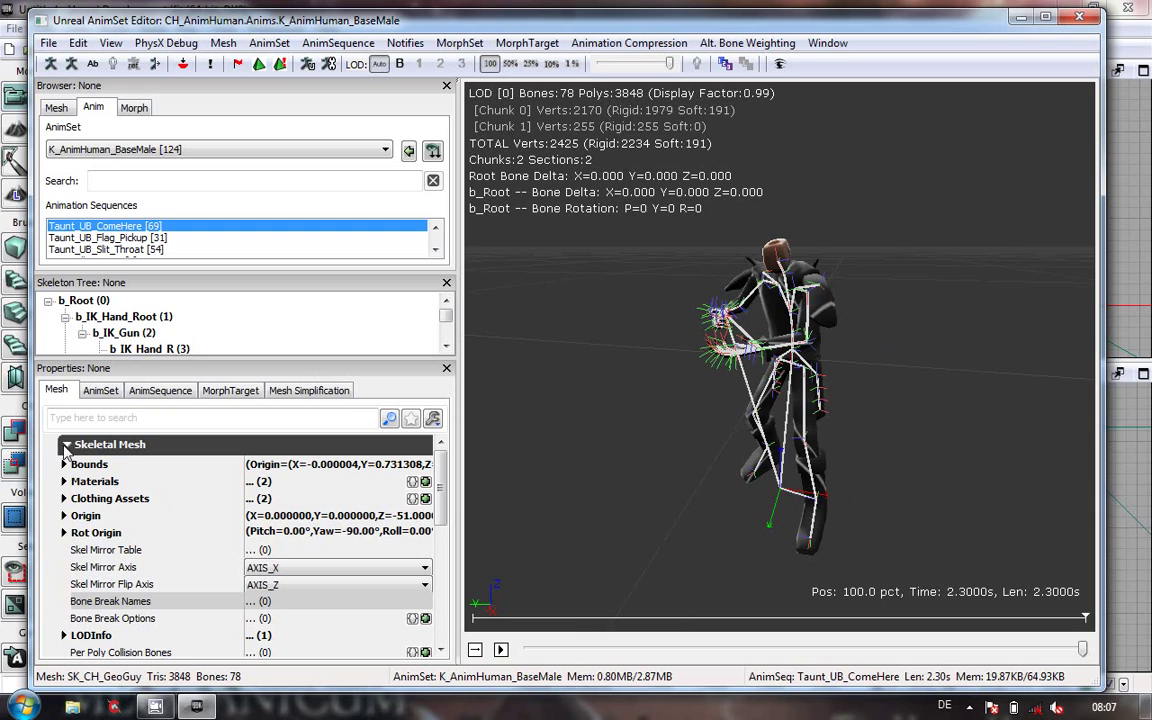
pyautogui.click(57, 395)
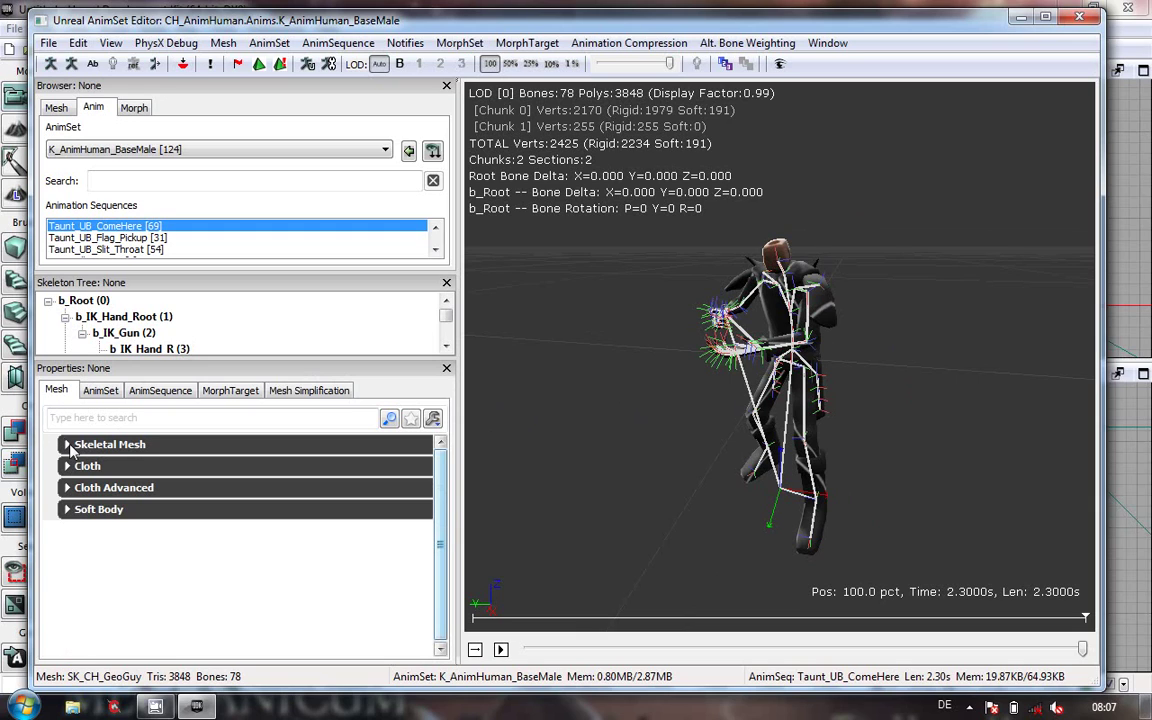
pyautogui.click(68, 446)
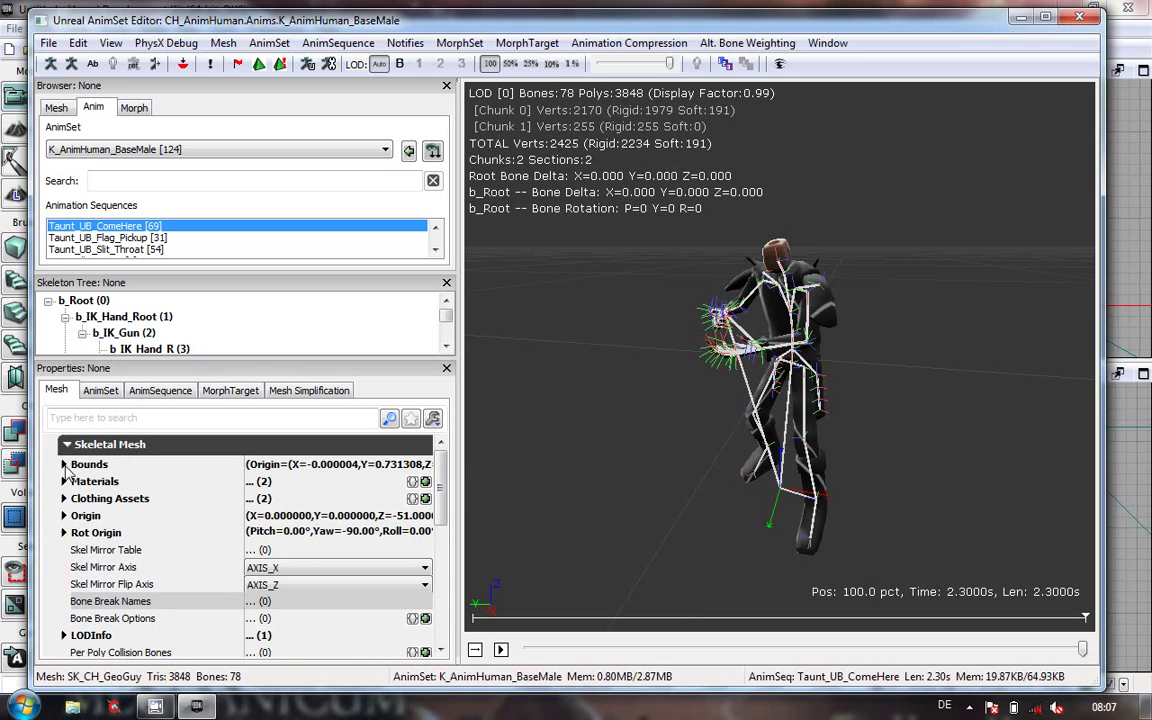
pyautogui.click(64, 465)
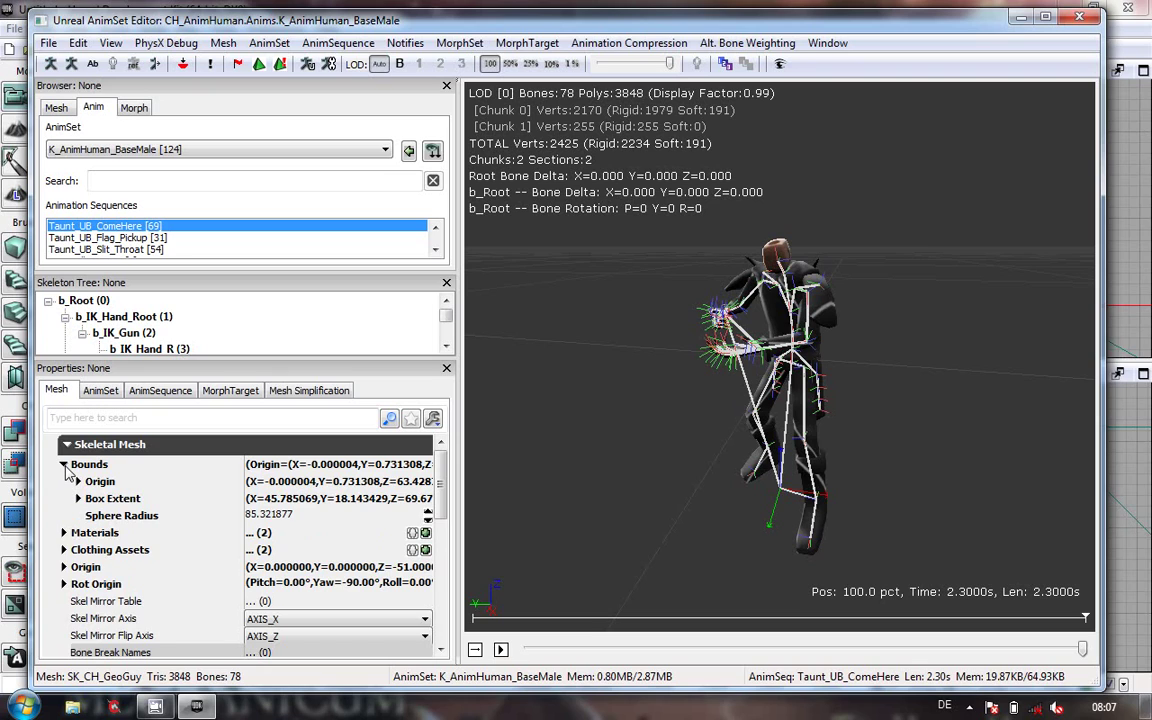
pyautogui.click(64, 465)
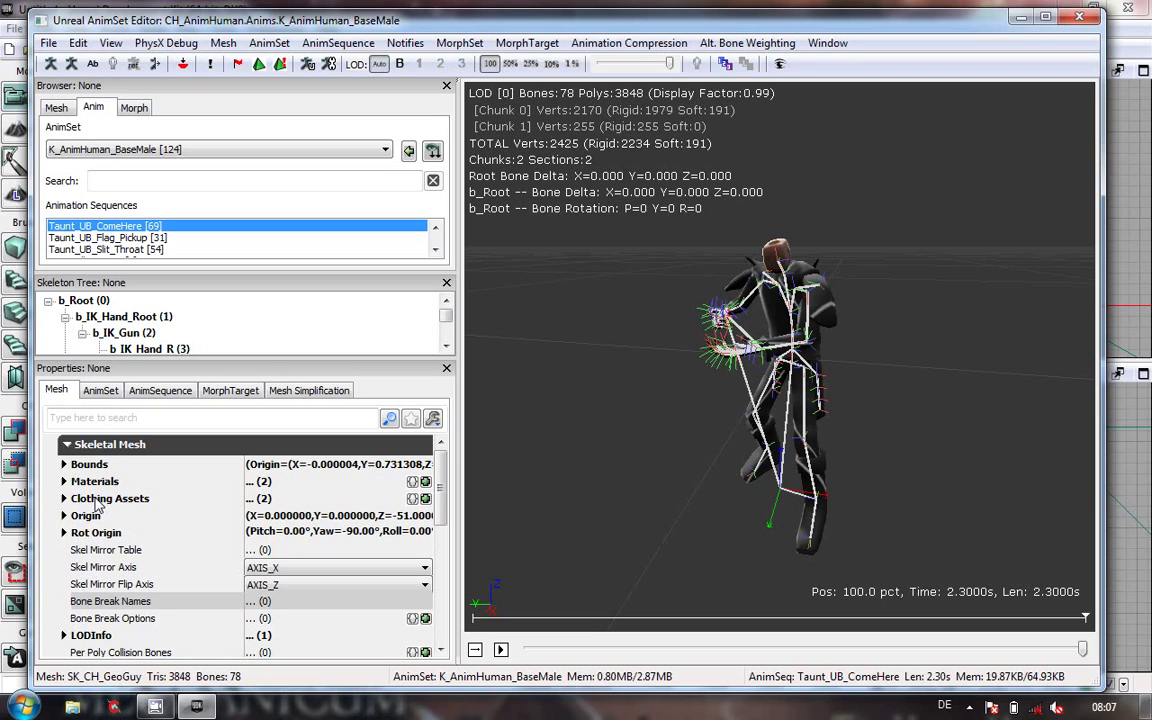
# Step: Expand the mesh's Materials and inspect the materials assigned to slots 0 and 1
pyautogui.click(64, 482)
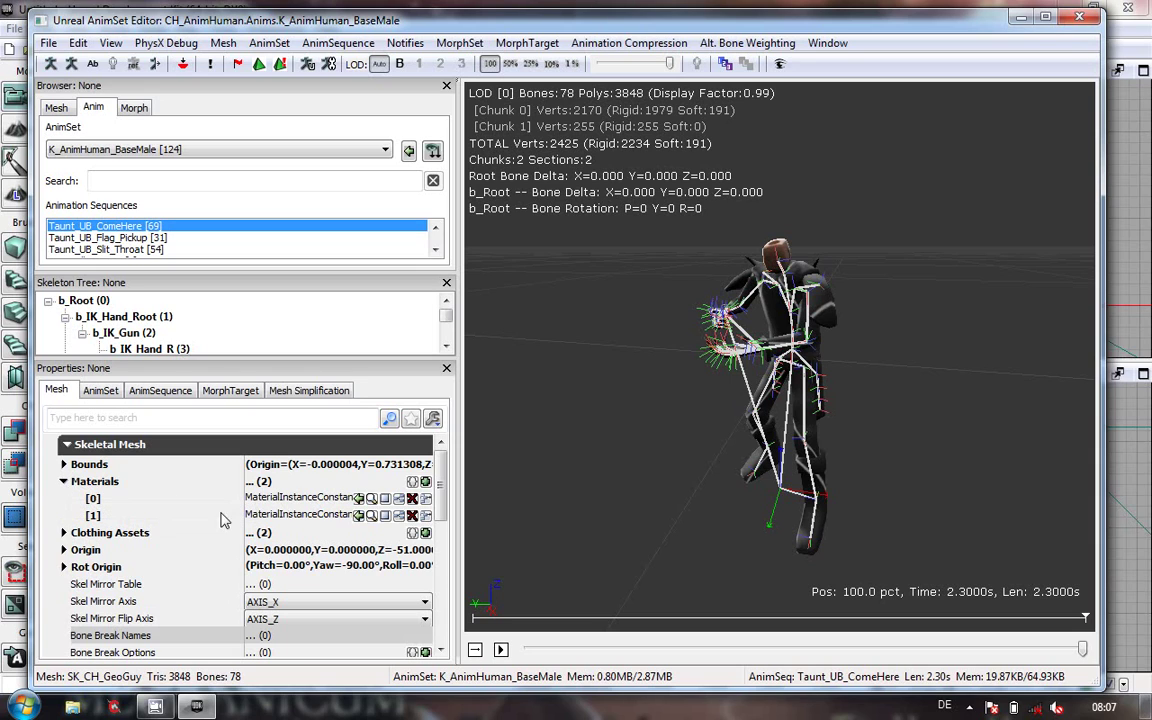
pyautogui.click(300, 498)
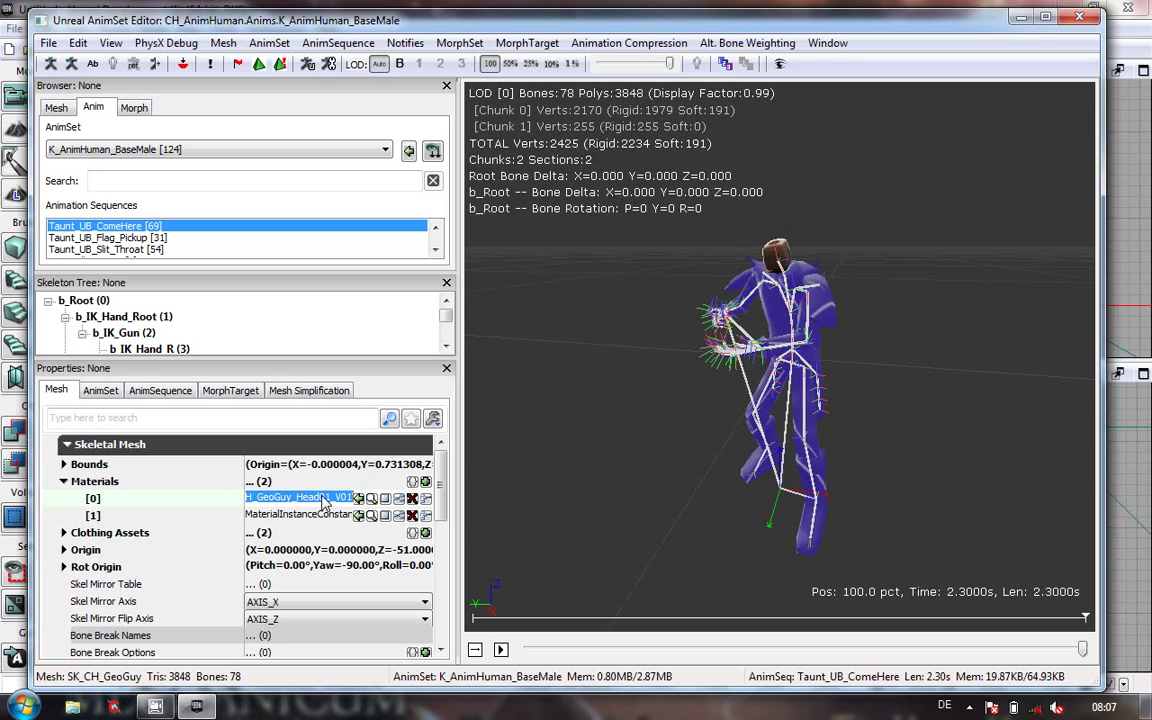
pyautogui.click(152, 515)
pyautogui.click(792, 286)
pyautogui.click(322, 513)
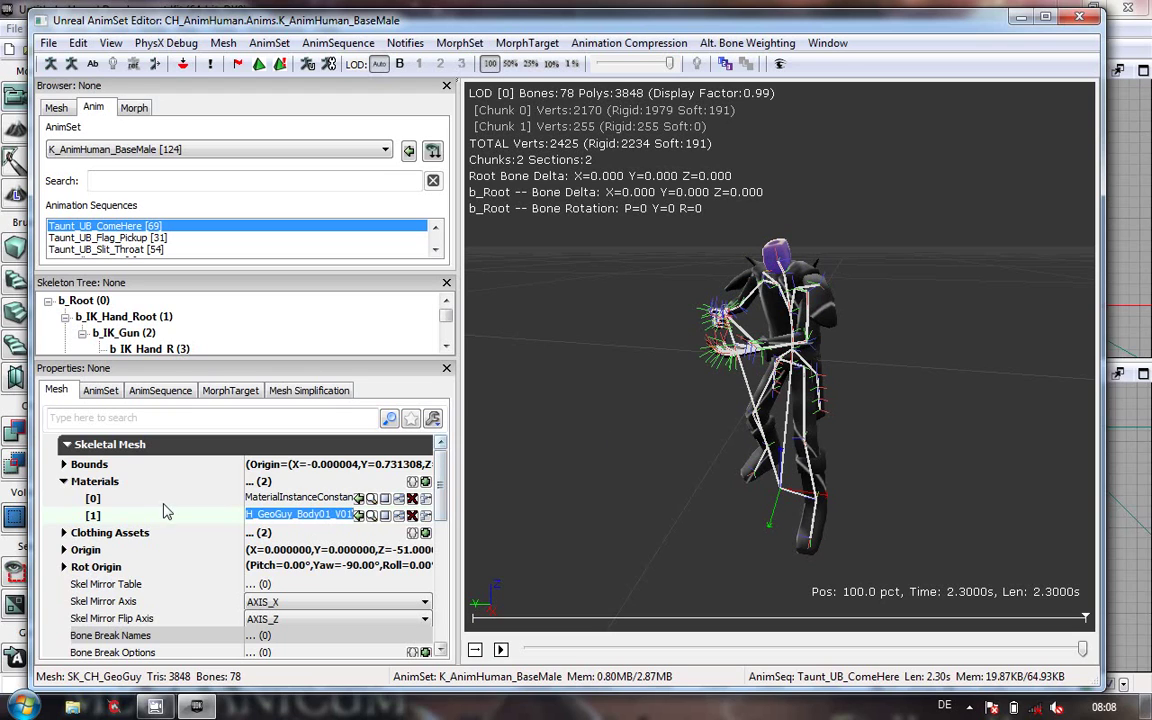
# Step: Expand the mesh's Origin and Rot Origin properties to examine their import offset and rotation components
pyautogui.moveTo(443, 490)
pyautogui.mouseDown()
pyautogui.moveTo(445, 515)
pyautogui.moveTo(446, 505)
pyautogui.mouseUp()
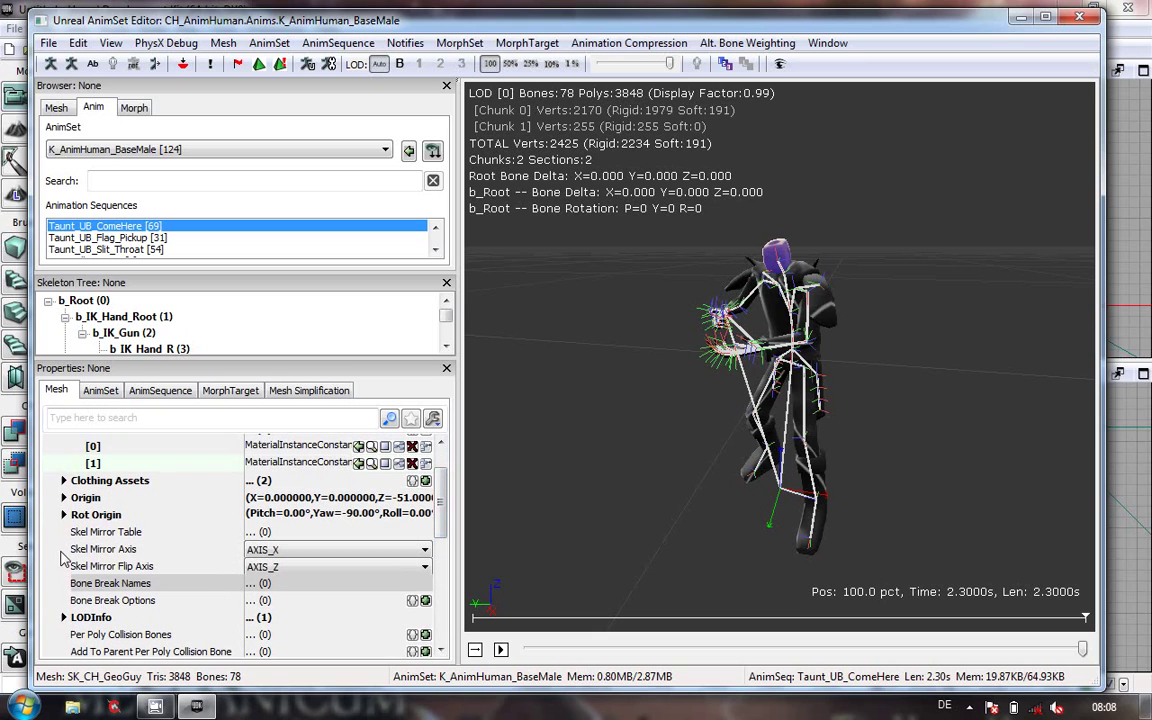
pyautogui.click(63, 515)
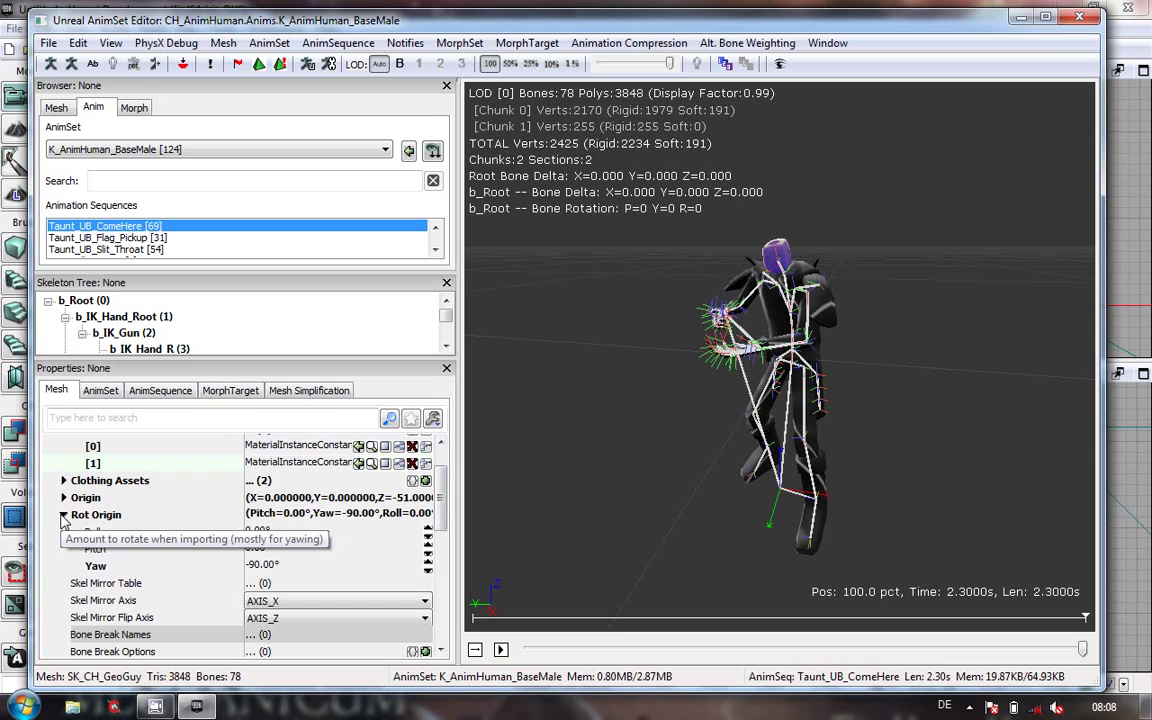
pyautogui.click(63, 515)
pyautogui.click(63, 497)
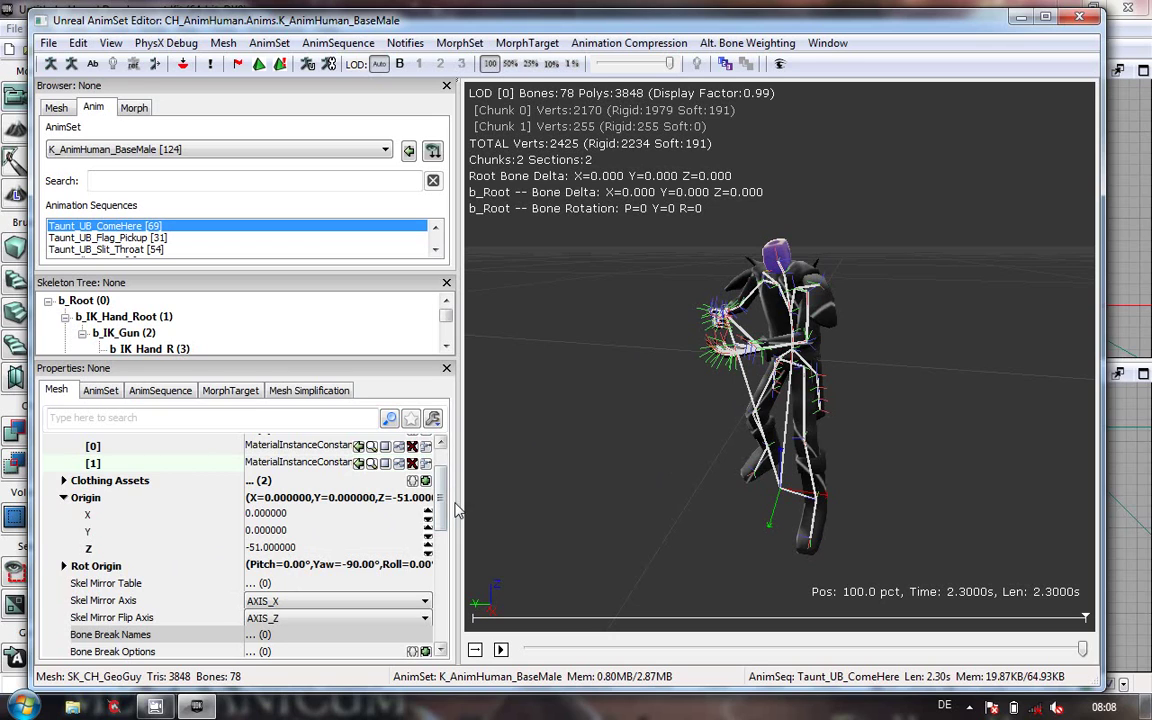
pyautogui.scroll(-2, 435, 500)
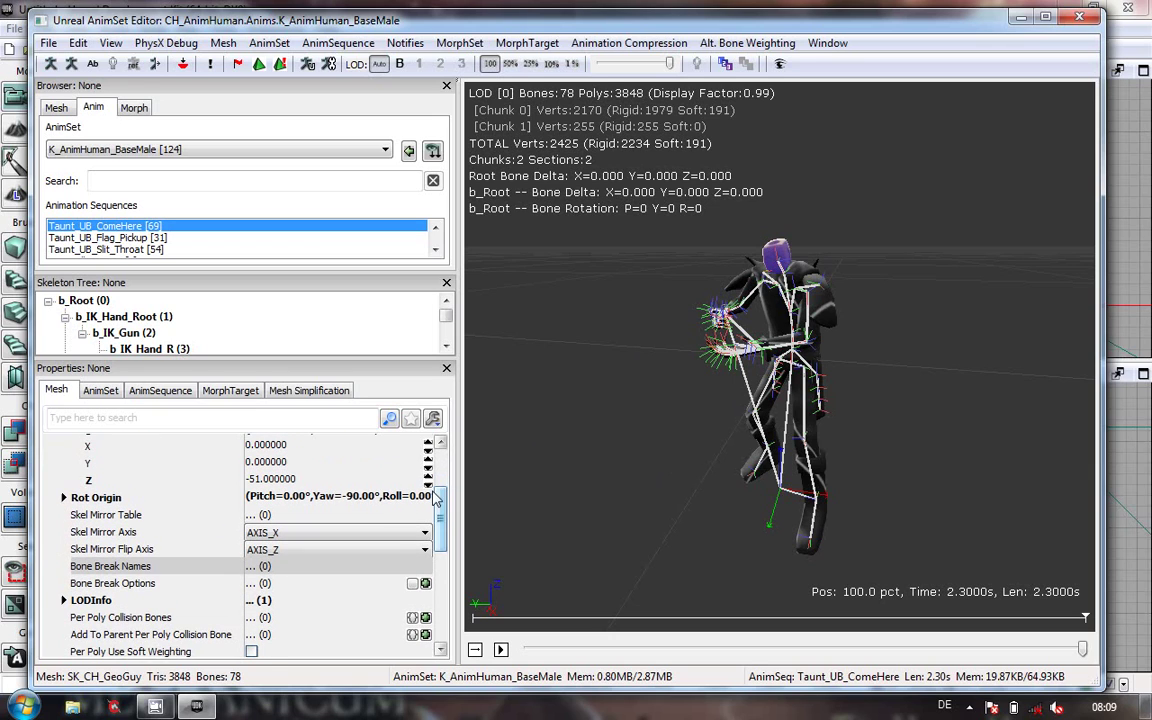
pyautogui.click(63, 497)
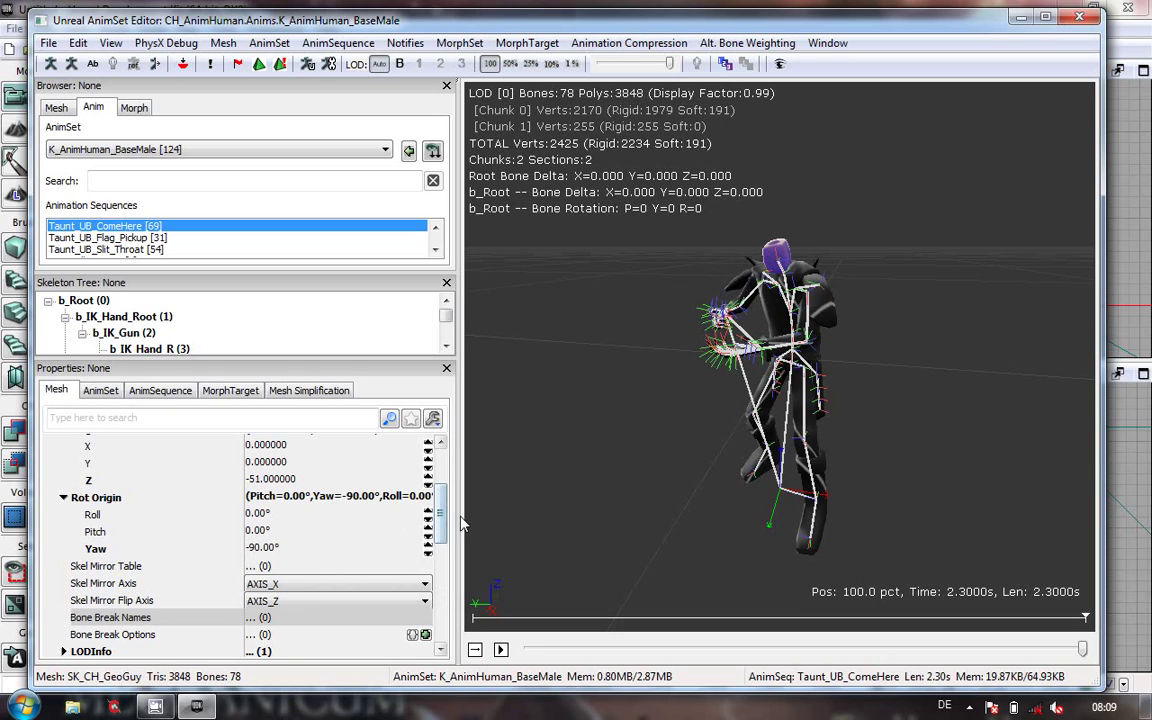
# Step: Expand the mesh's LODInfo and its entry 0 to examine the level-of-detail settings
pyautogui.moveTo(442, 512)
pyautogui.mouseDown()
pyautogui.moveTo(442, 527)
pyautogui.moveTo(446, 485)
pyautogui.moveTo(445, 552)
pyautogui.moveTo(446, 524)
pyautogui.mouseUp()
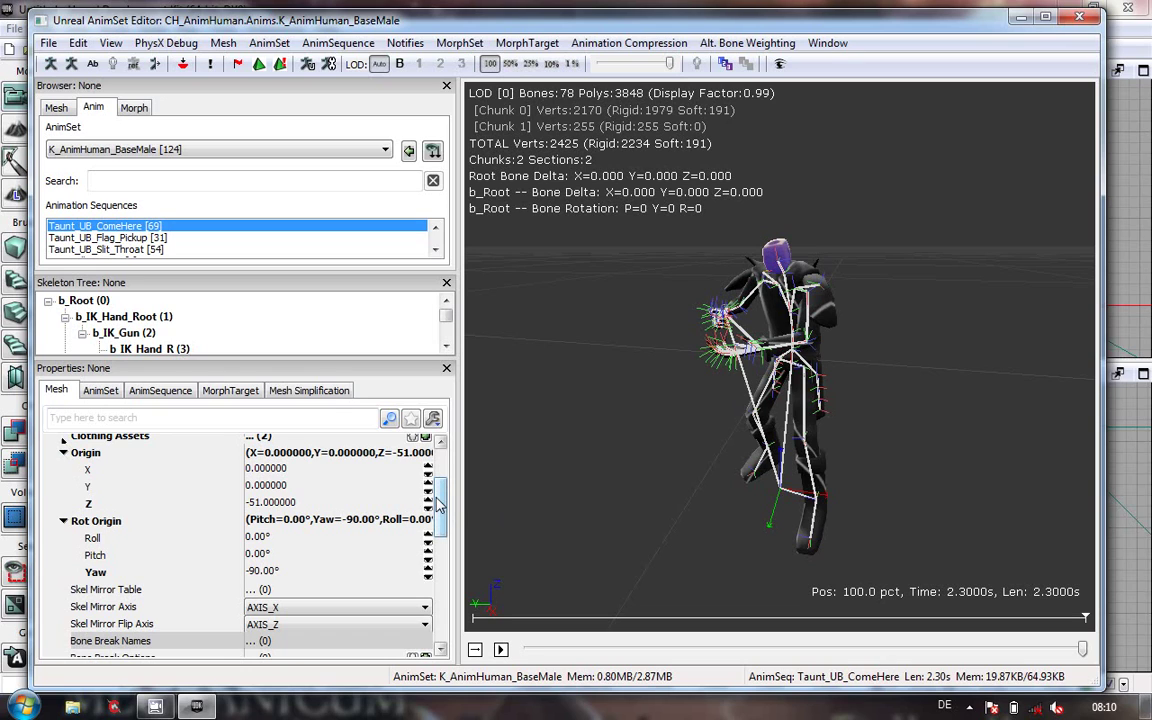
pyautogui.scroll(-2, 437, 505)
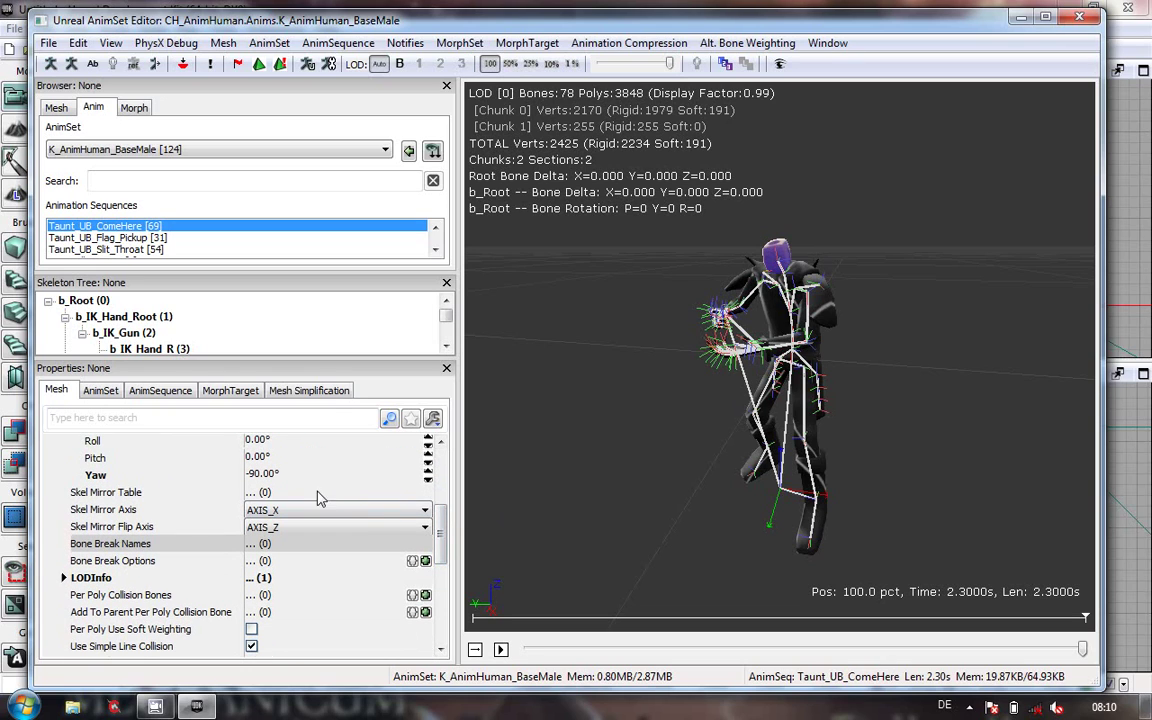
pyautogui.scroll(-1, 441, 535)
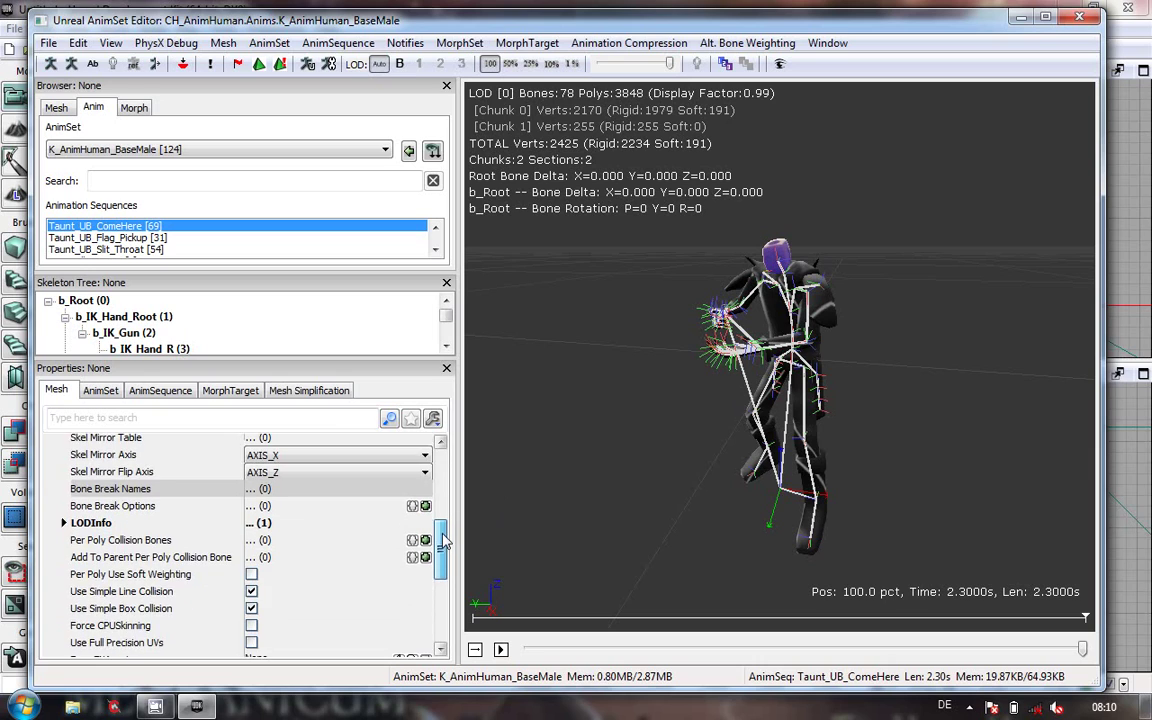
pyautogui.scroll(2, 443, 540)
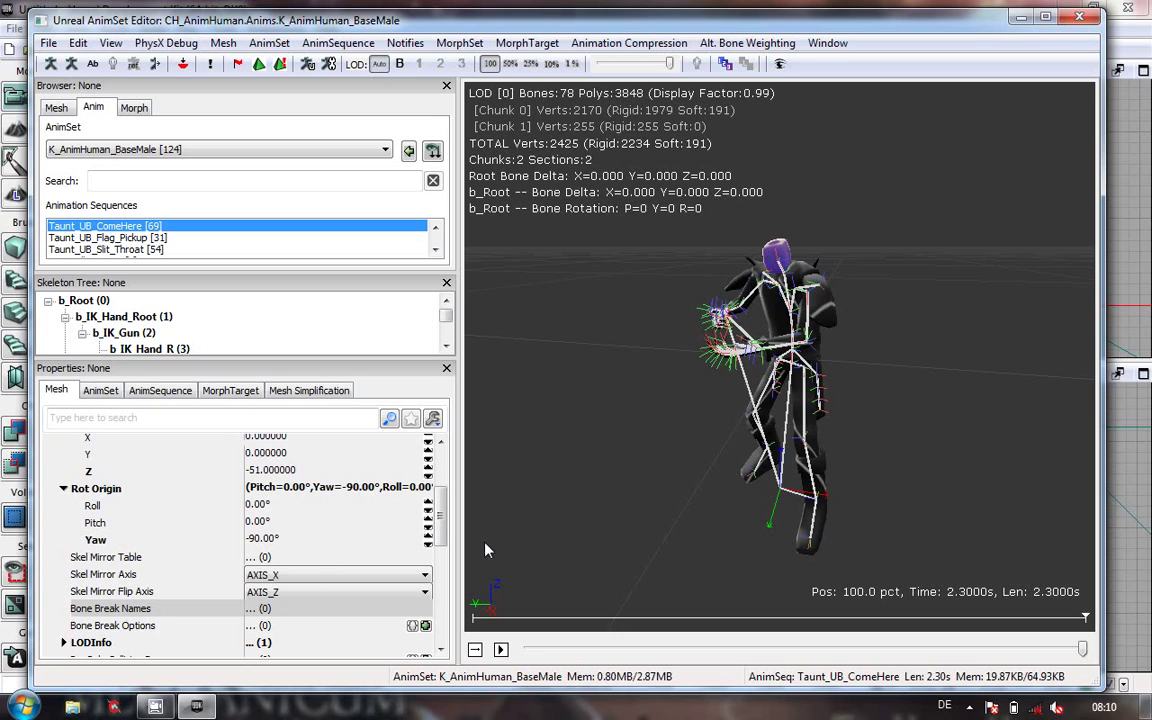
pyautogui.moveTo(440, 514); pyautogui.dragTo(440, 570)
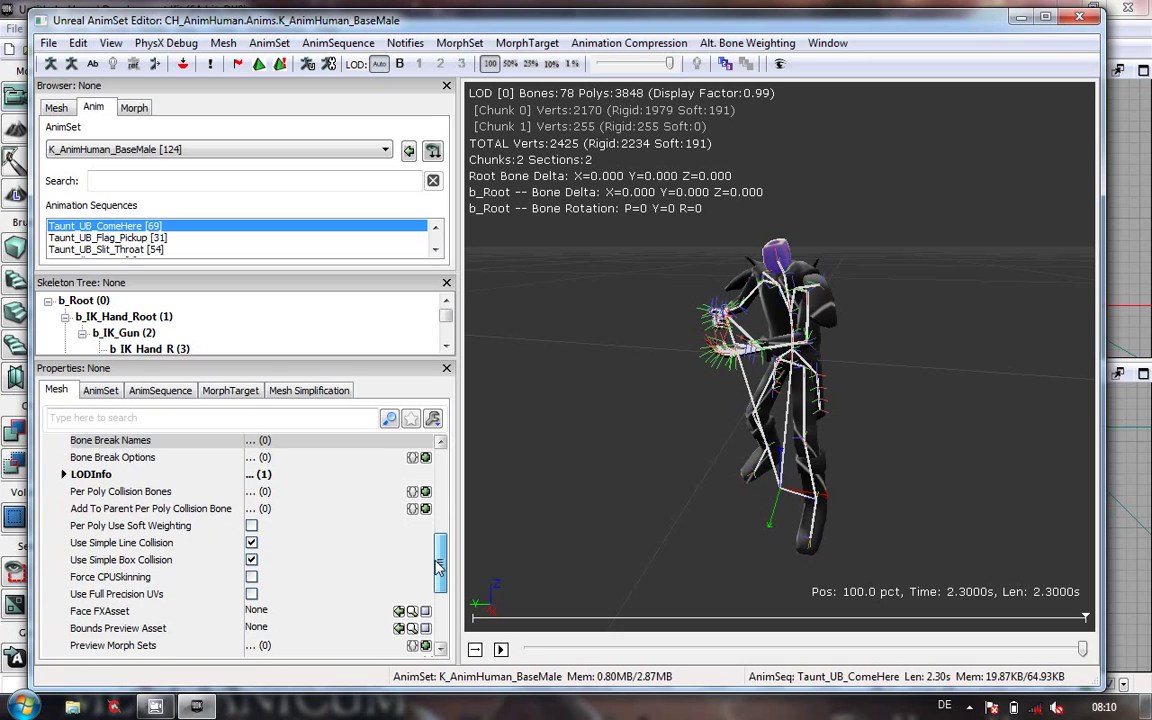
pyautogui.click(63, 471)
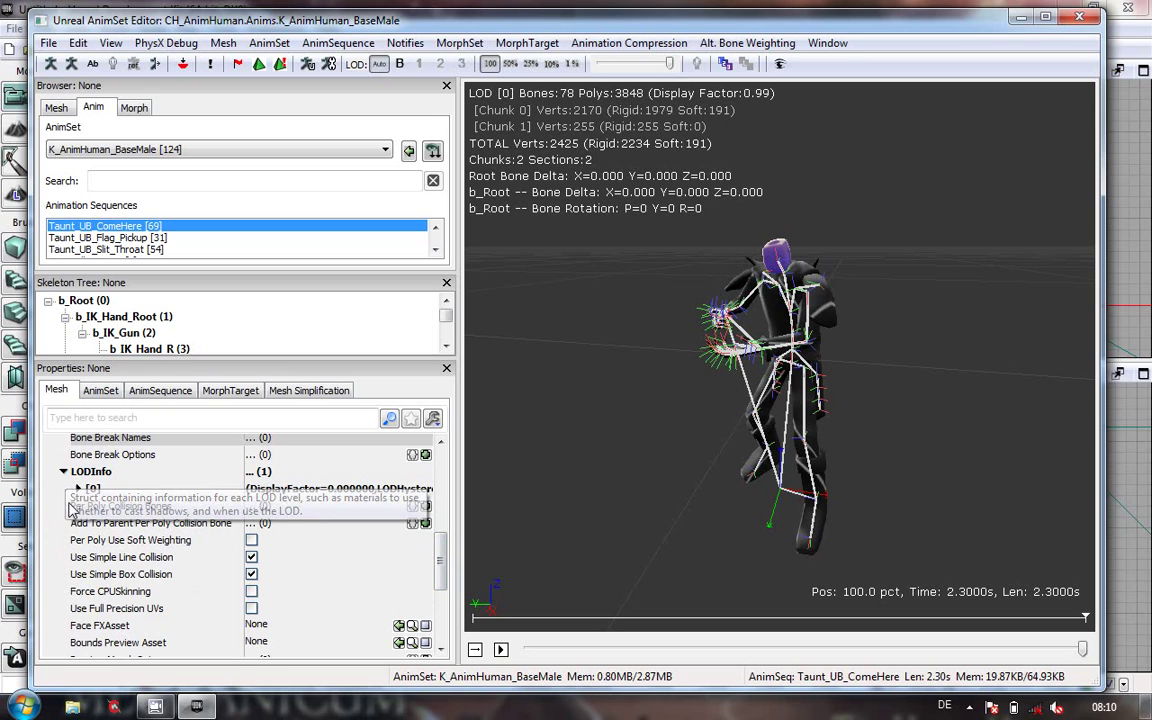
pyautogui.click(78, 489)
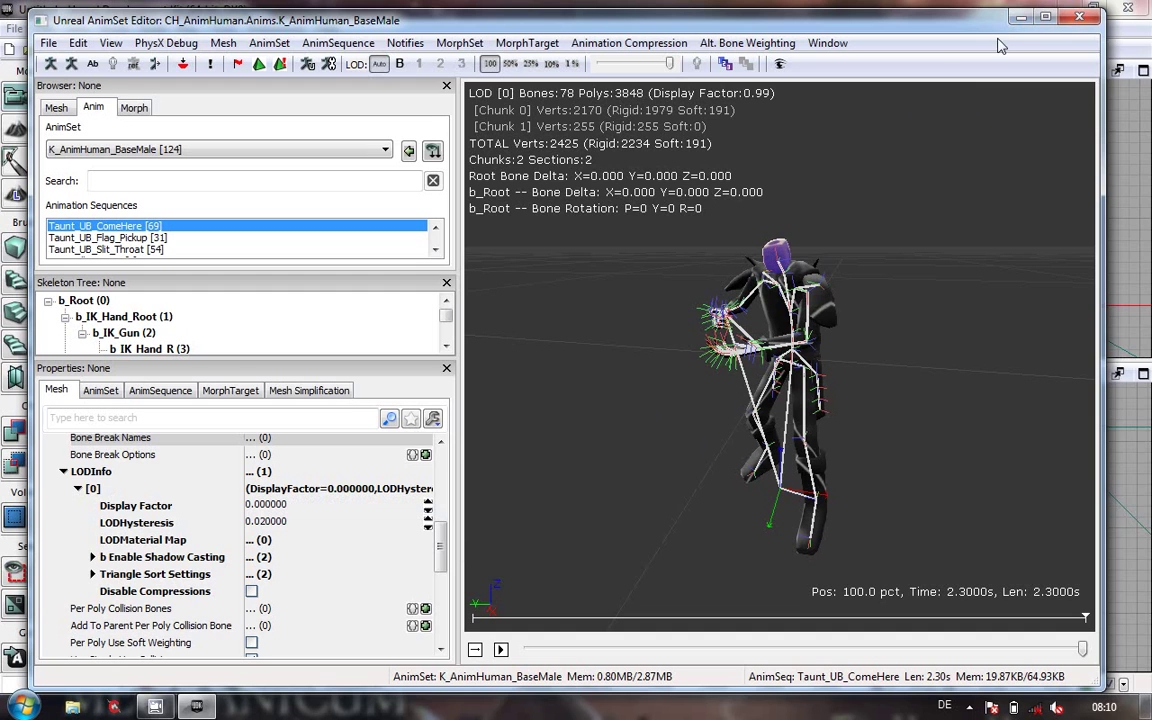
# Step: Close the AnimSet Editor and expand the UT3 Characters folder in the Content Browser's package tree
pyautogui.click(1079, 17)
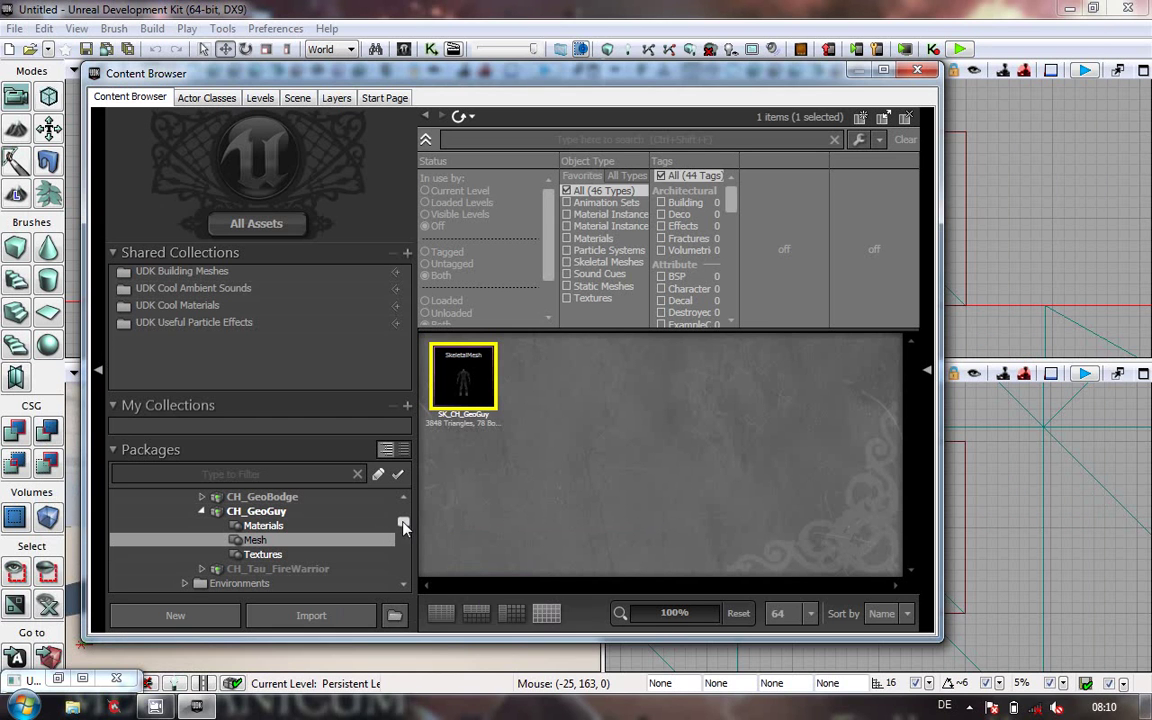
pyautogui.scroll(-10, 404, 555)
pyautogui.scroll(-5, 404, 560)
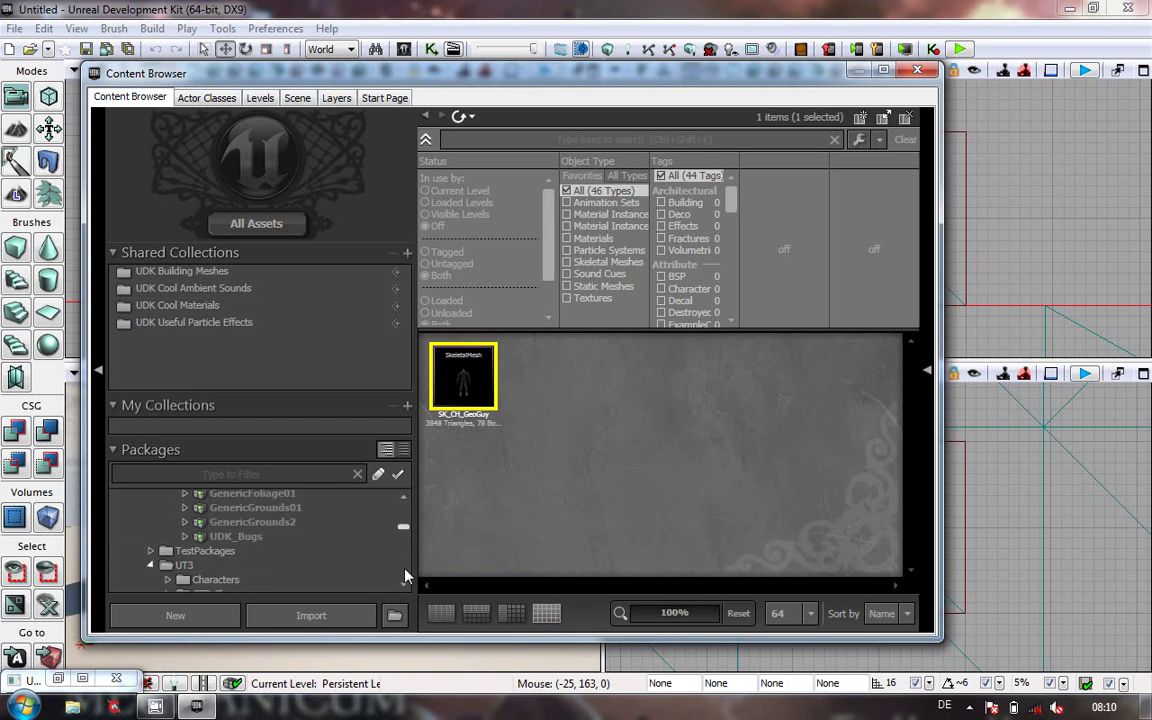
pyautogui.rightClick(407, 576)
pyautogui.click(405, 578)
pyautogui.moveTo(405, 578); pyautogui.dragTo(406, 530)
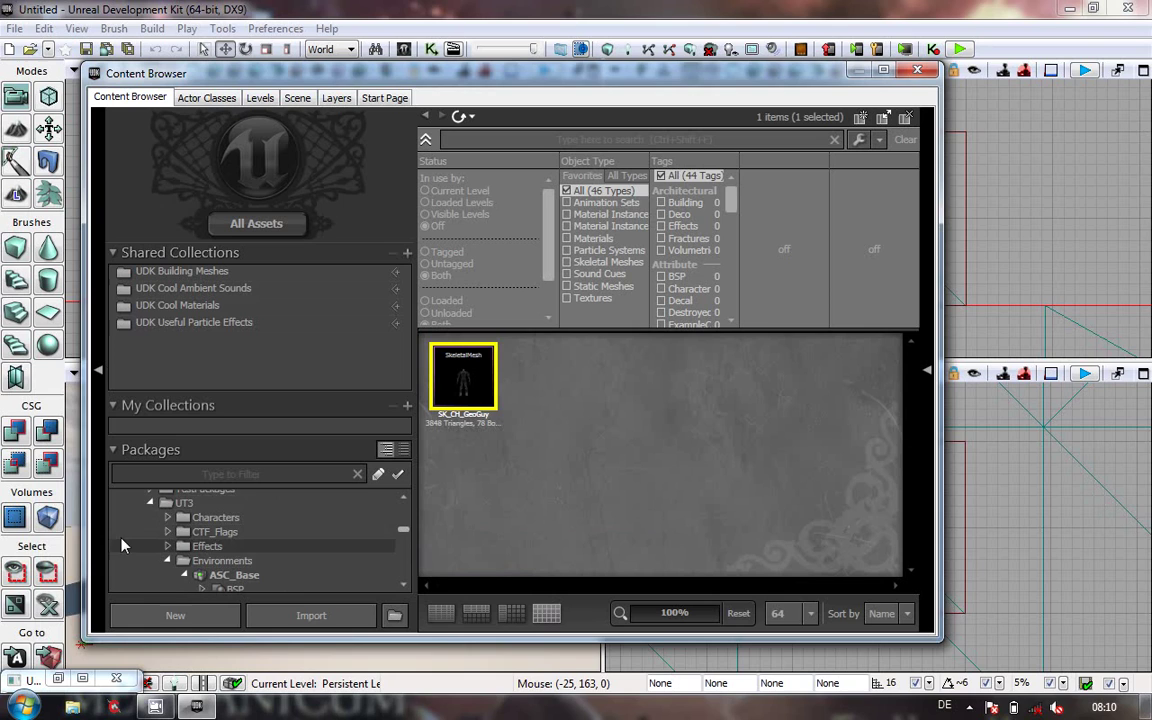
pyautogui.click(167, 517)
pyautogui.scroll(-2, 337, 514)
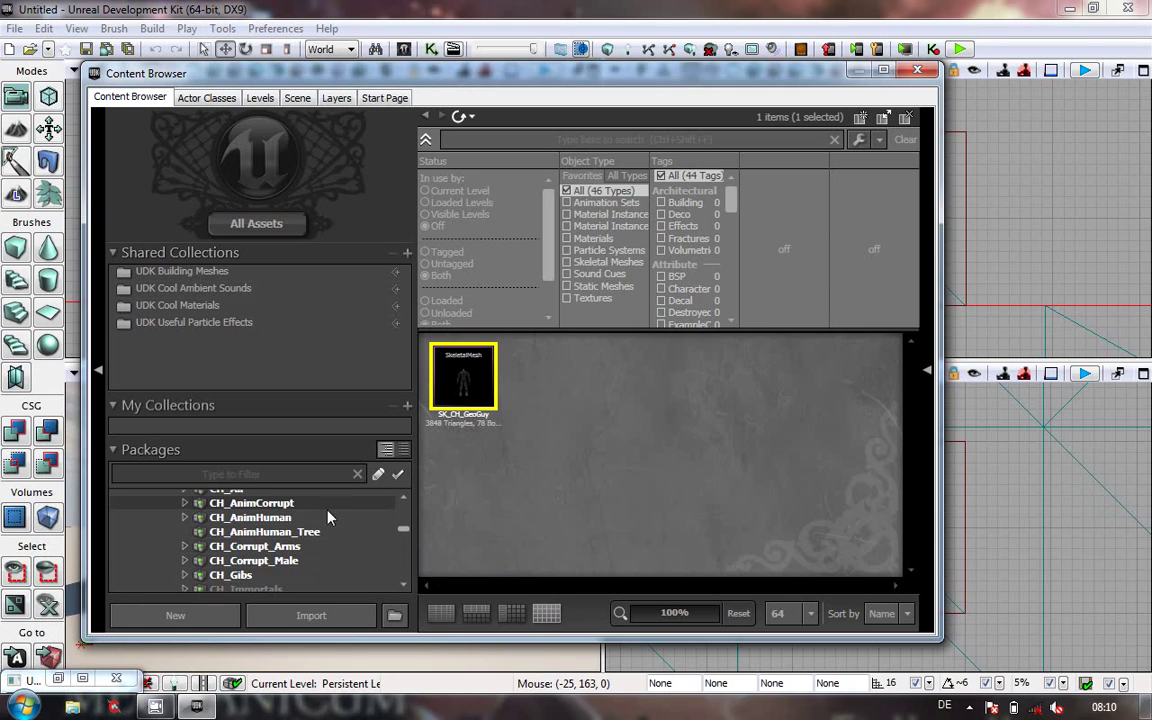
# Step: Show the assets of the CH_Corrupt_Male package and browse the neighbouring character packages
pyautogui.click(255, 561)
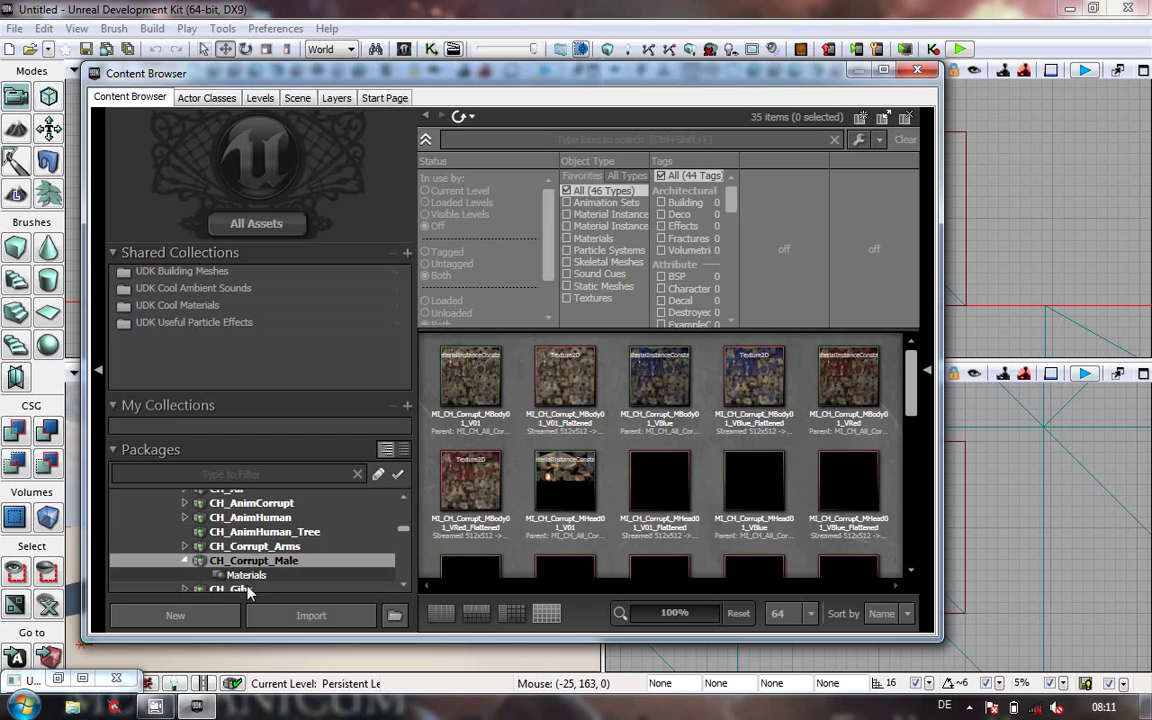
pyautogui.click(186, 562)
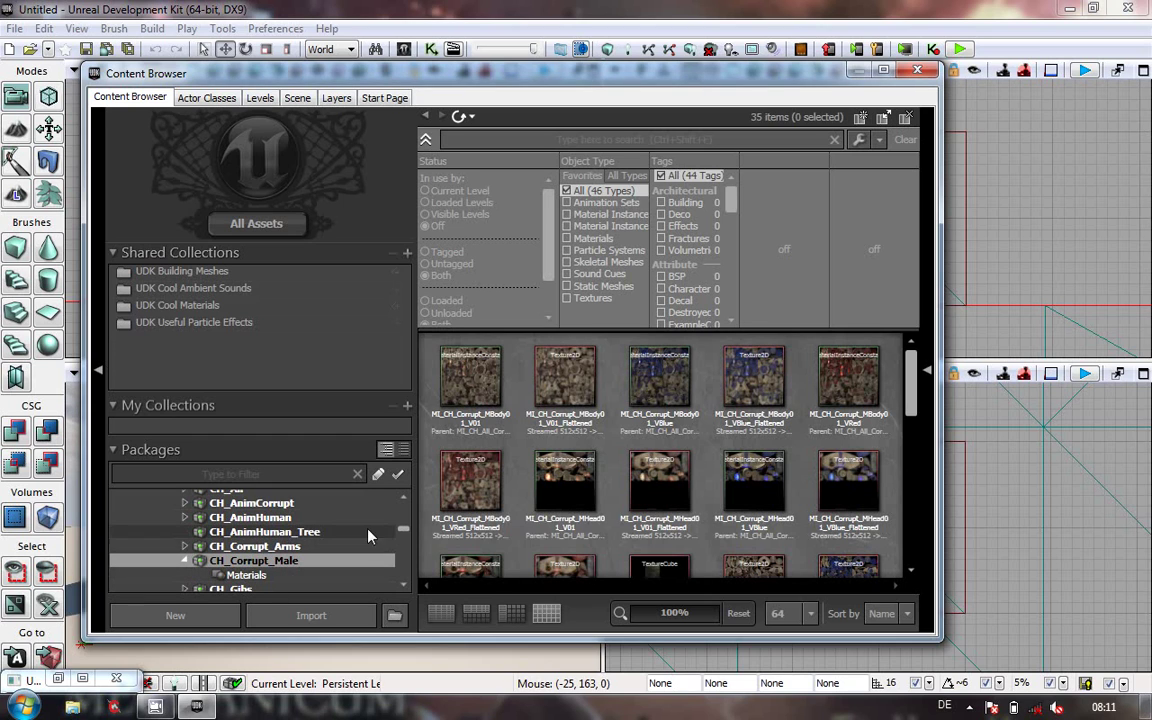
pyautogui.scroll(-4, 407, 535)
pyautogui.scroll(3, 407, 535)
pyautogui.scroll(-3, 407, 535)
pyautogui.scroll(3, 407, 540)
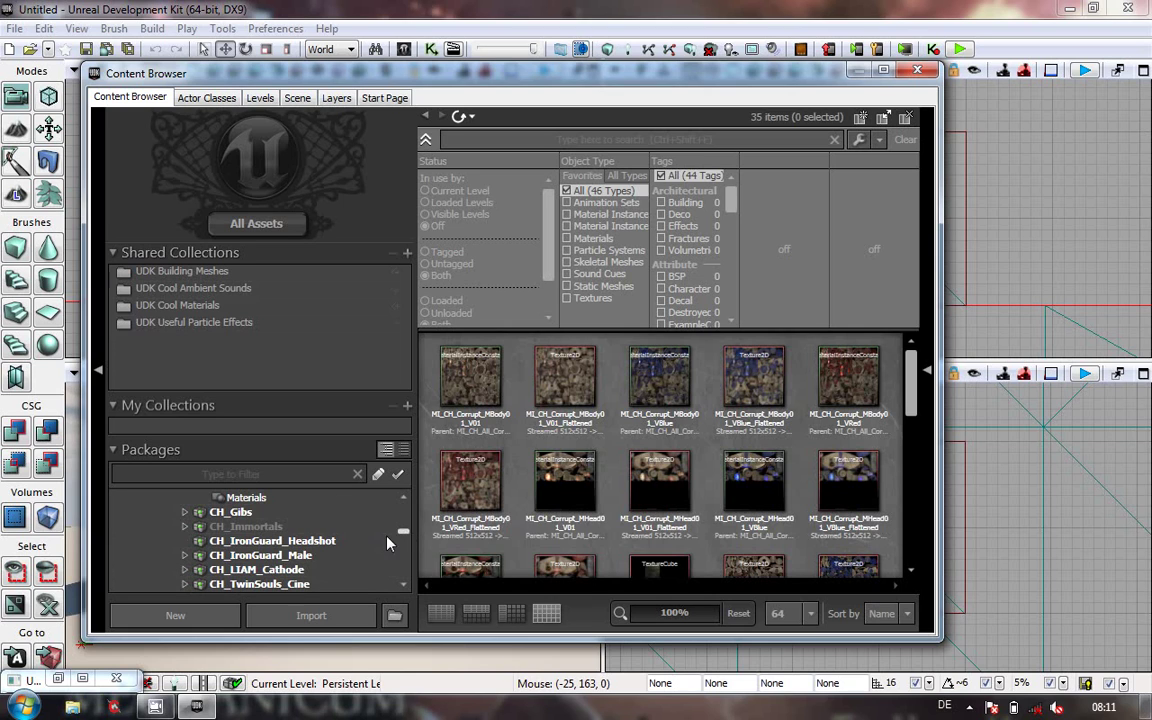
# Step: Open the SK_CH_LIAM_Cathode skeletal mesh from the CH_LIAM_Cathode package and inspect the robot from several sides
pyautogui.click(265, 569)
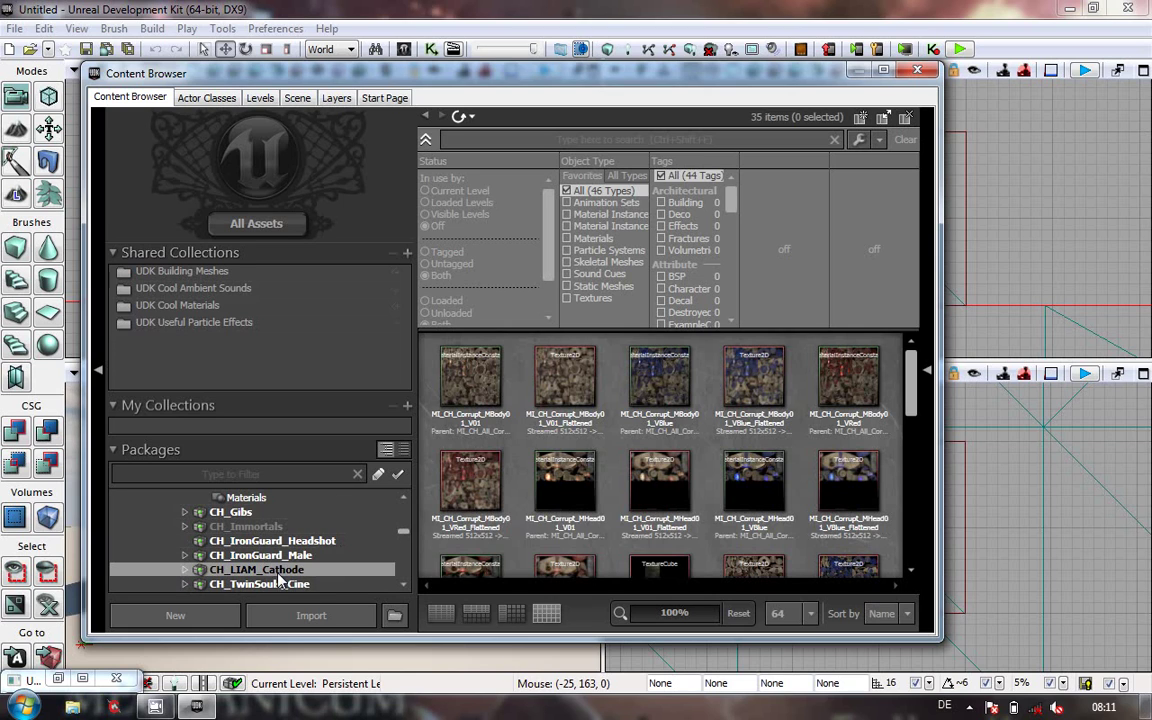
pyautogui.doubleClick(457, 378)
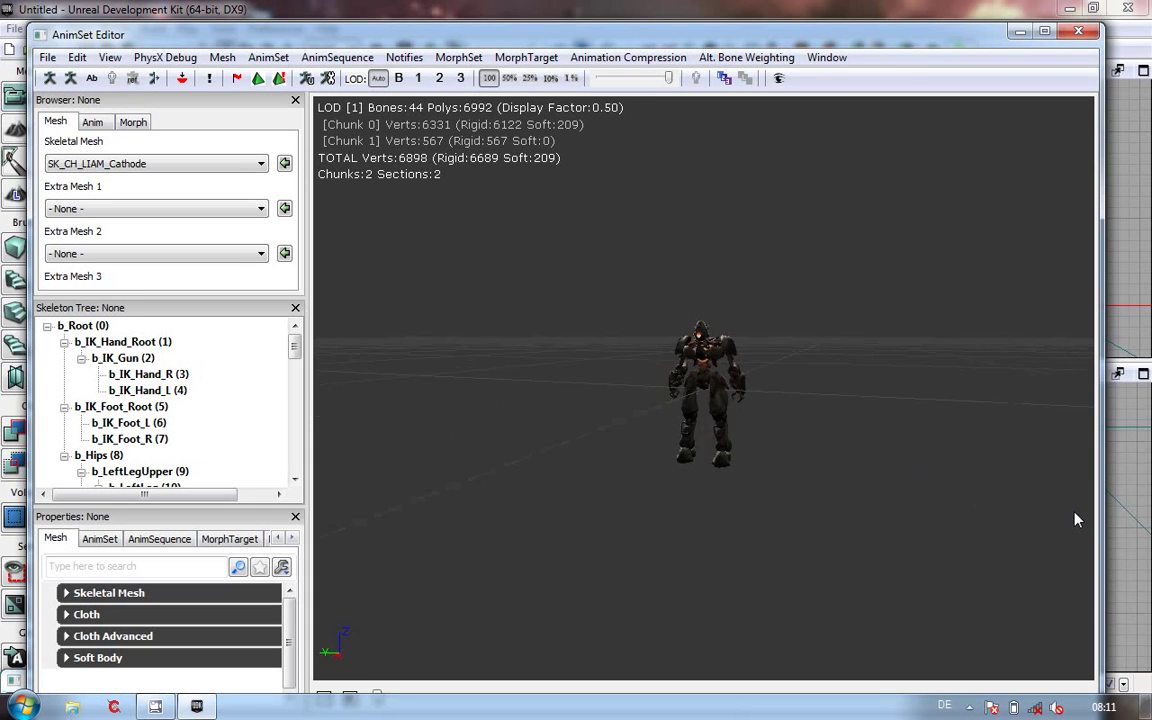
pyautogui.scroll(10, 600, 150)
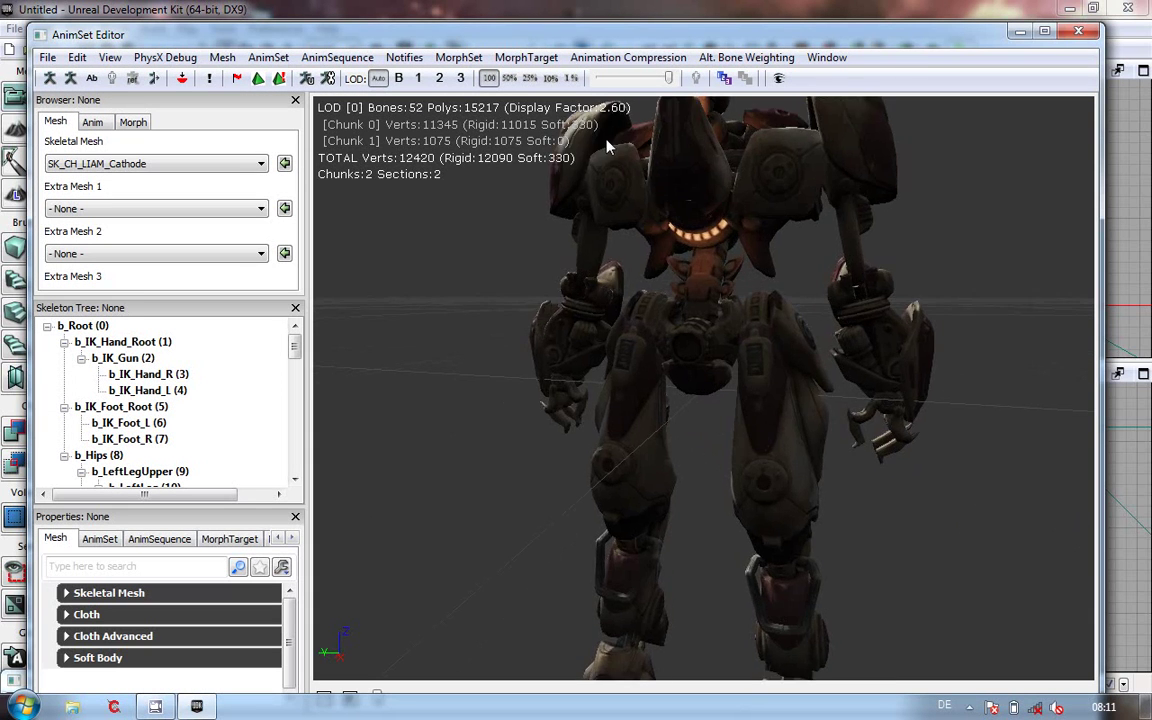
pyautogui.scroll(-8, 607, 147)
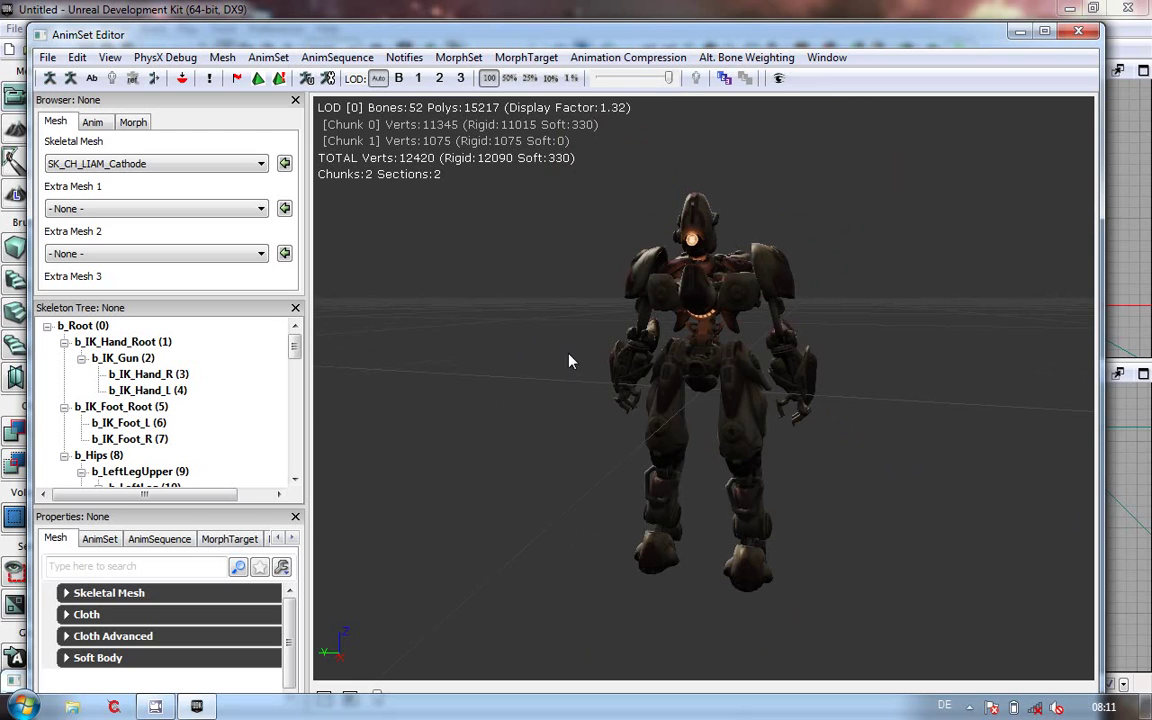
pyautogui.moveTo(568, 361); pyautogui.dragTo(501, 309)
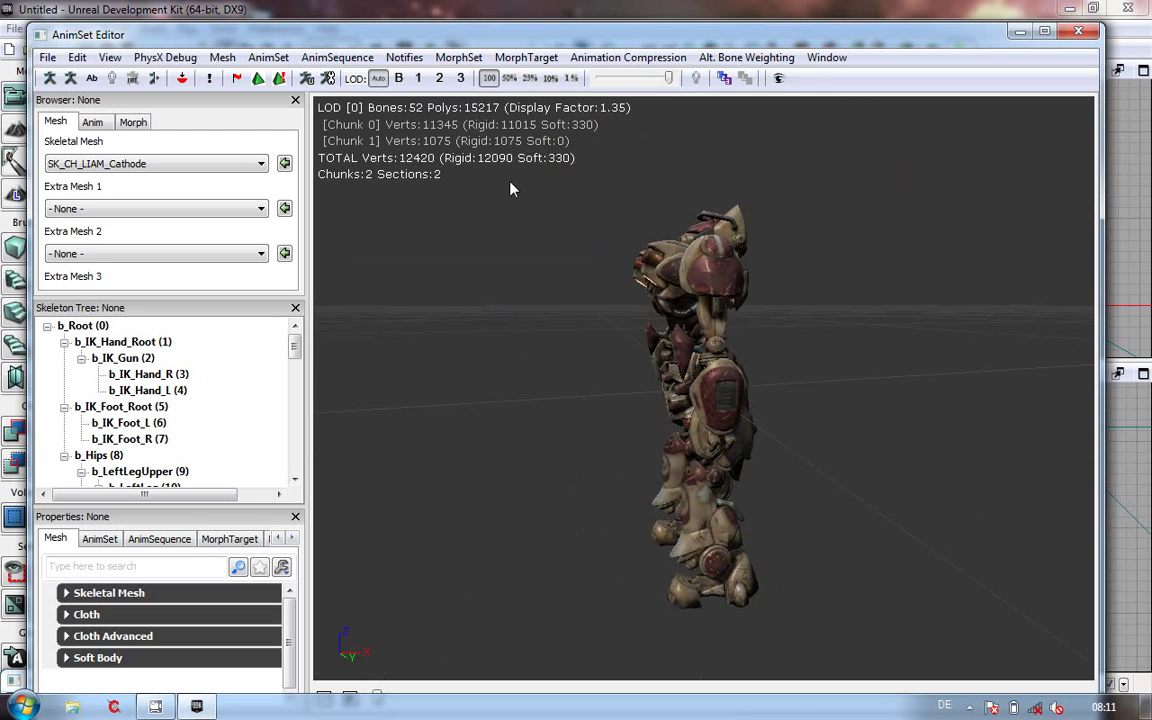
pyautogui.moveTo(590, 372); pyautogui.dragTo(613, 409)
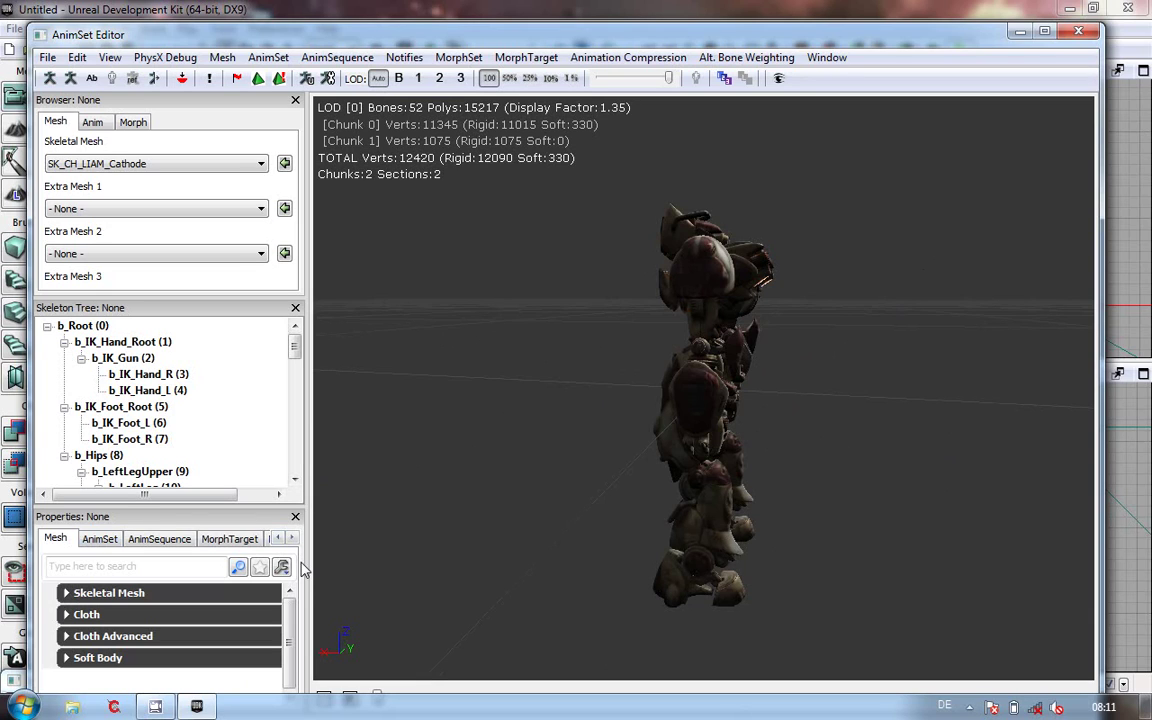
# Step: Enlarge the properties area and expand the Skeletal Mesh category's LODInfo to examine the robot's LOD entries
pyautogui.moveTo(305, 503); pyautogui.dragTo(435, 499)
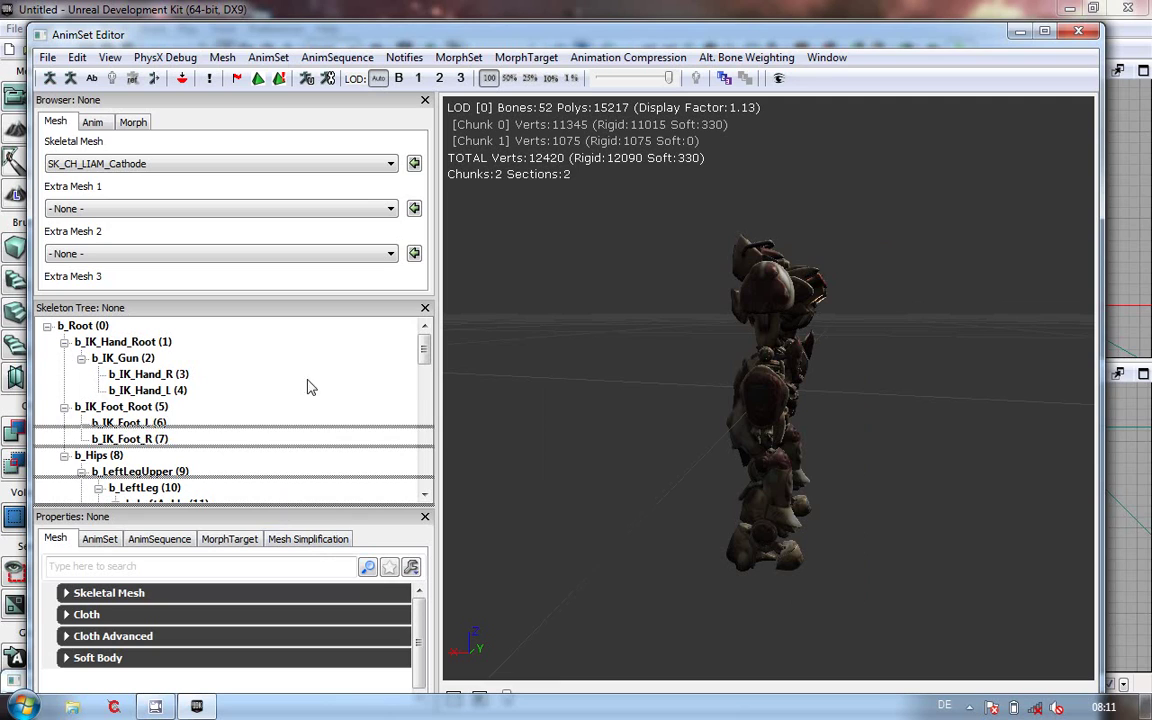
pyautogui.moveTo(310, 360); pyautogui.dragTo(300, 358)
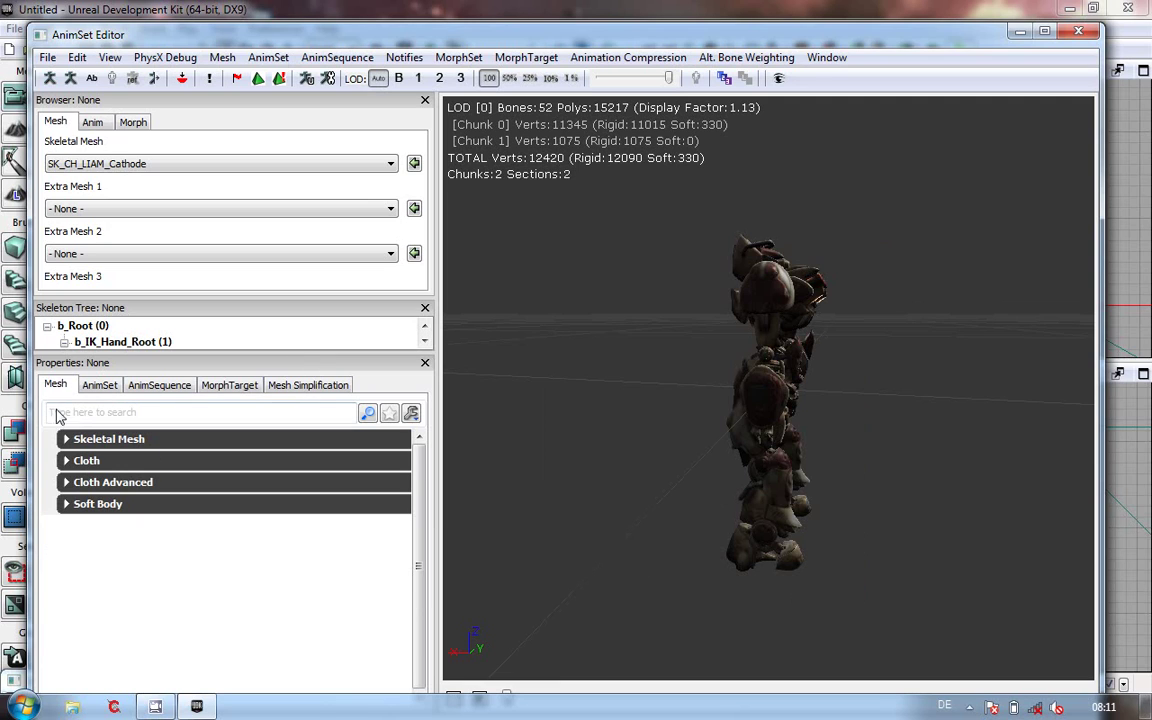
pyautogui.click(66, 440)
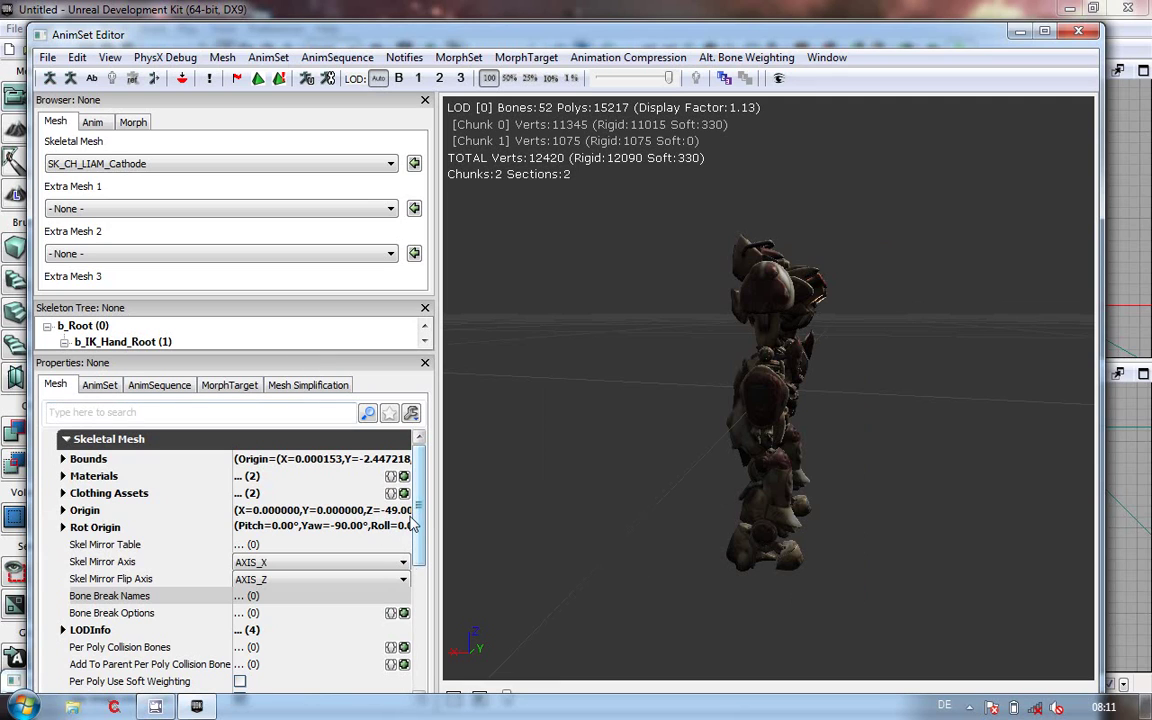
pyautogui.moveTo(424, 510); pyautogui.dragTo(424, 555)
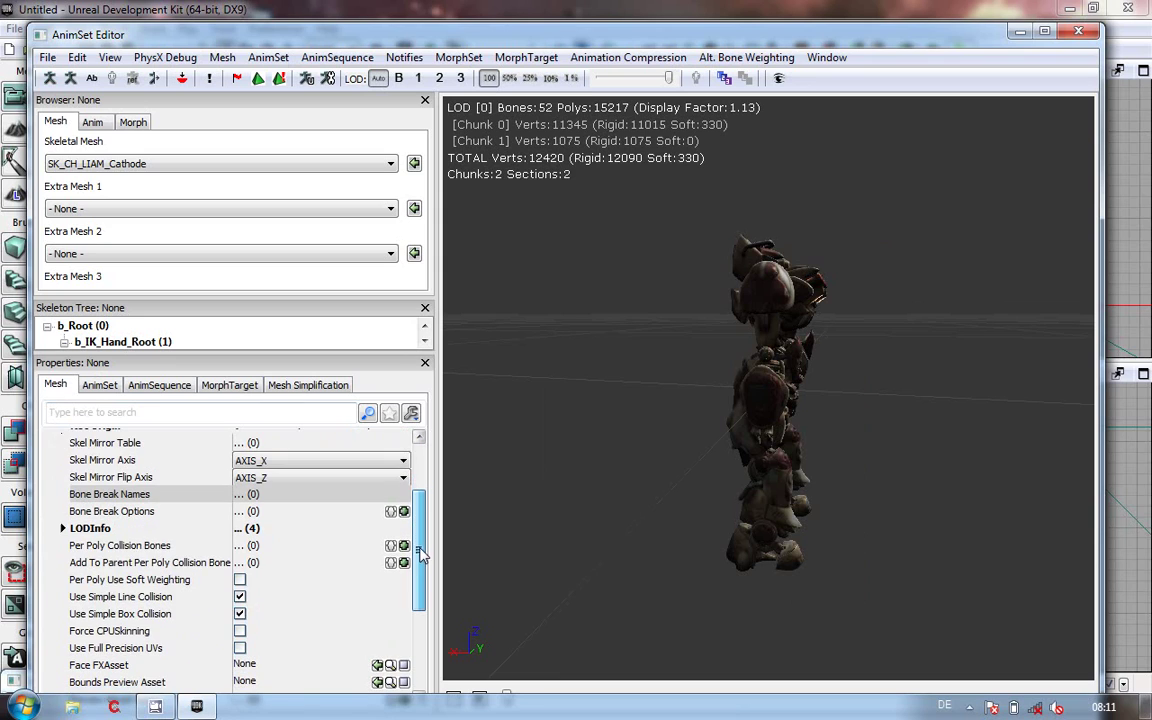
pyautogui.click(61, 530)
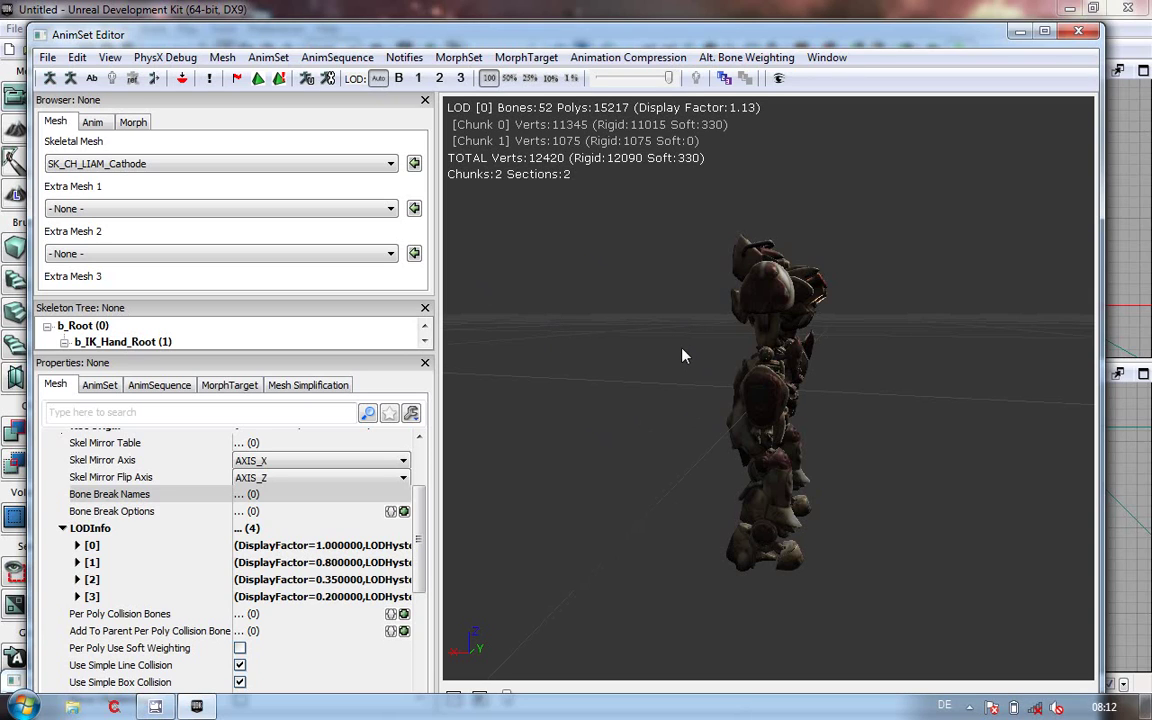
# Step: Turn the robot towards the camera and move progressively farther away to compare its automatic LOD levels
pyautogui.moveTo(674, 368); pyautogui.dragTo(1097, 393)
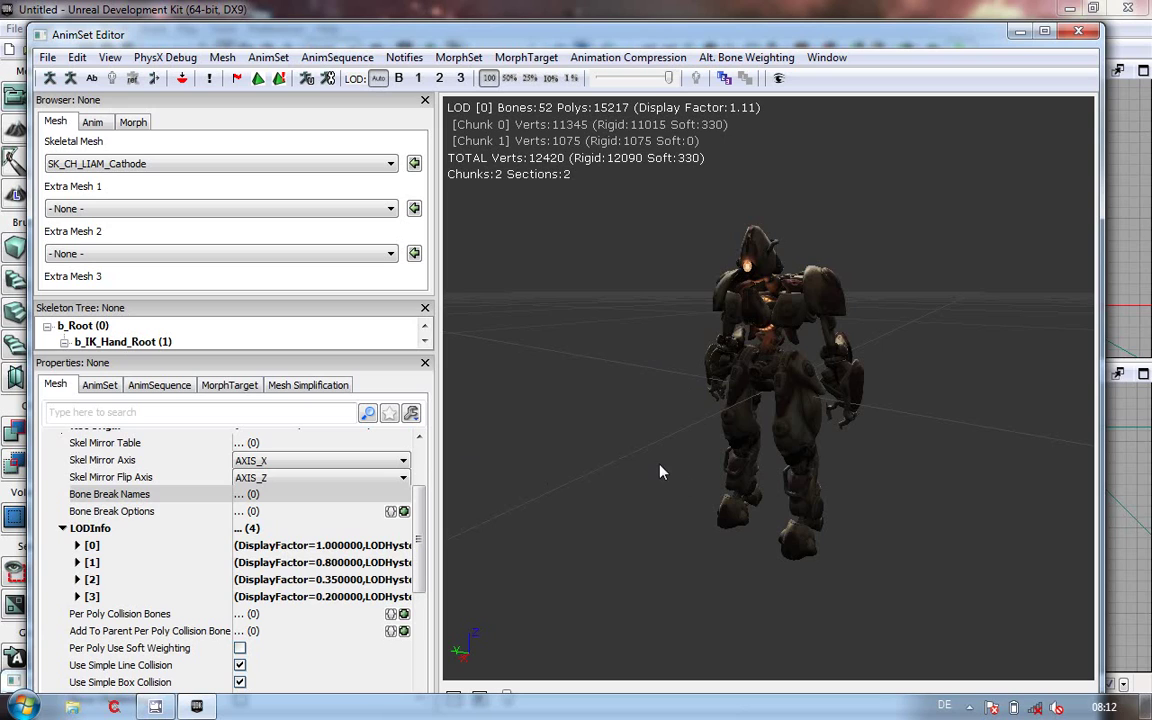
pyautogui.moveTo(660, 472); pyautogui.dragTo(645, 436)
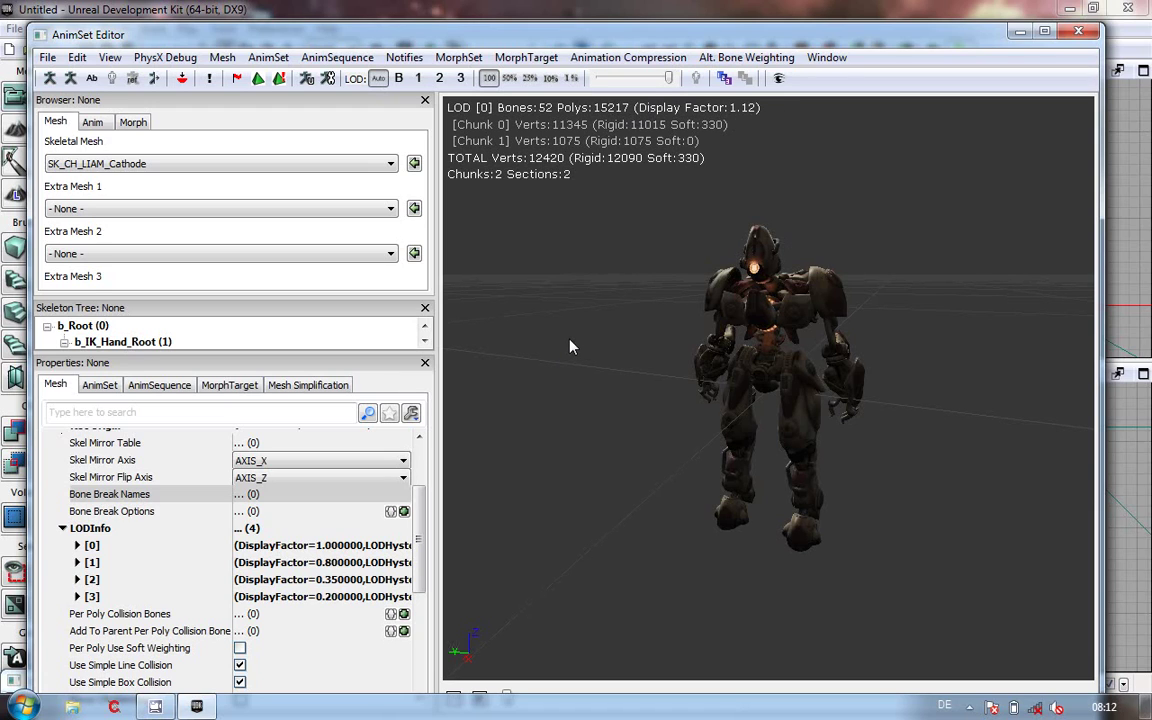
pyautogui.moveTo(571, 347)
pyautogui.mouseDown()
pyautogui.moveTo(571, 365)
pyautogui.moveTo(586, 321)
pyautogui.moveTo(571, 345)
pyautogui.mouseUp()
pyautogui.moveTo(571, 342); pyautogui.dragTo(558, 395, button='right')
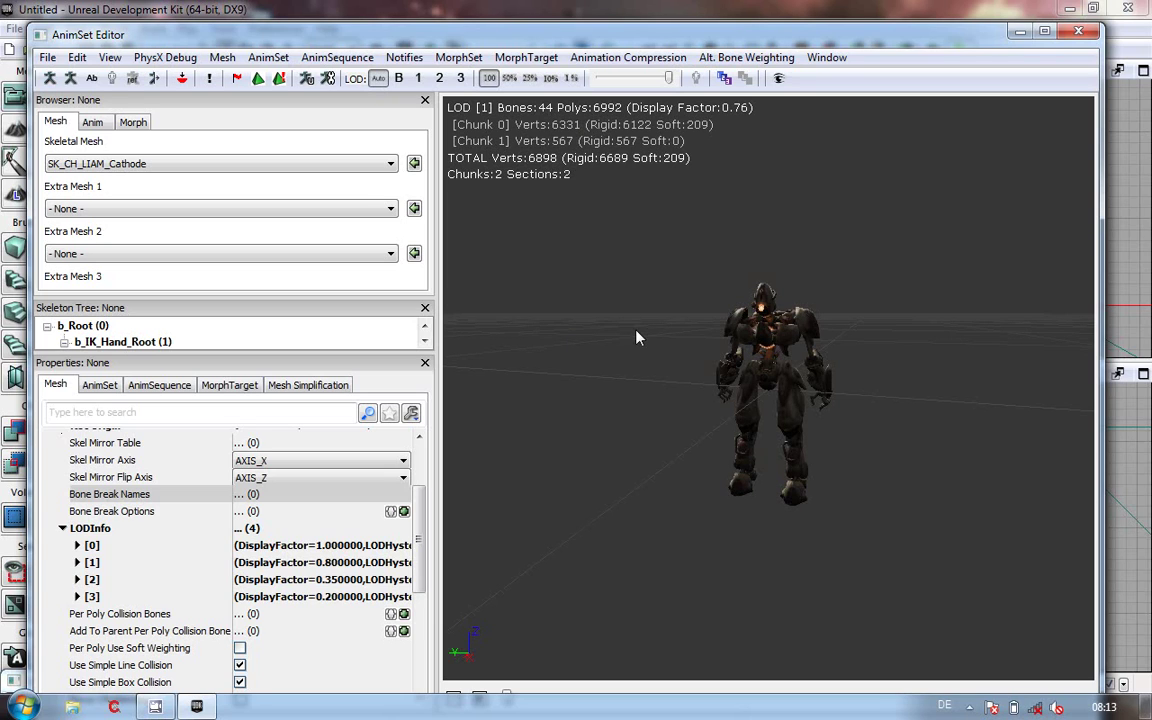
pyautogui.moveTo(661, 328); pyautogui.dragTo(636, 510, button='right')
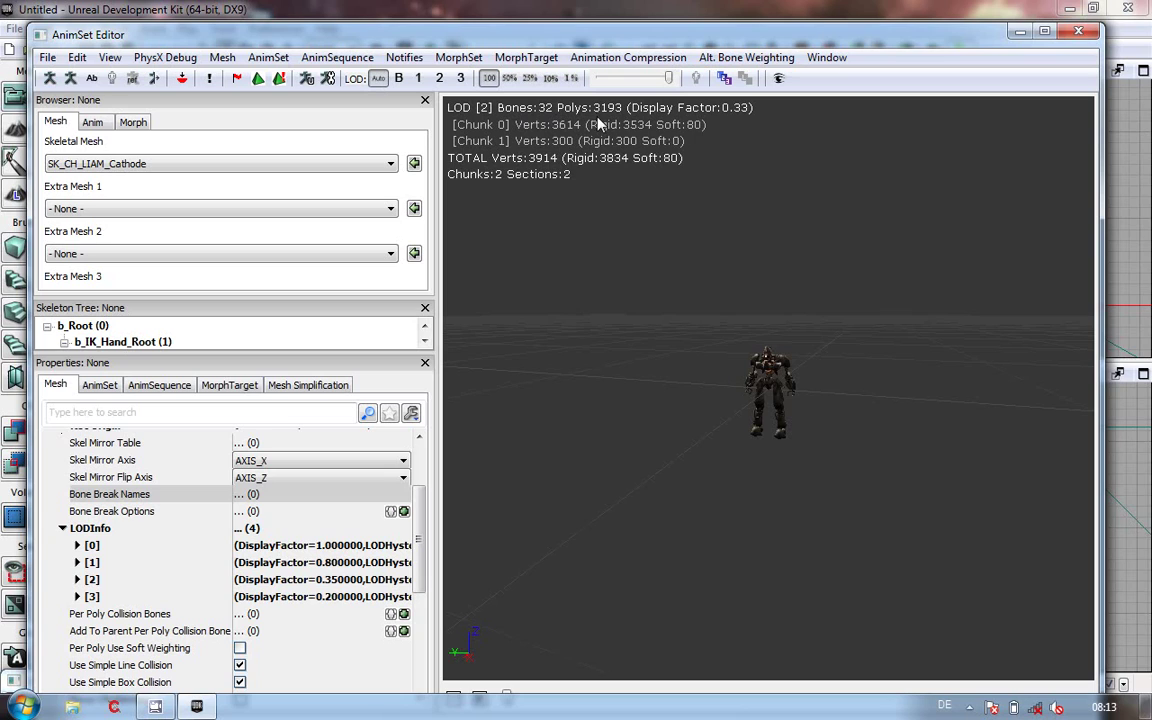
pyautogui.moveTo(680, 323); pyautogui.dragTo(652, 558, button='right')
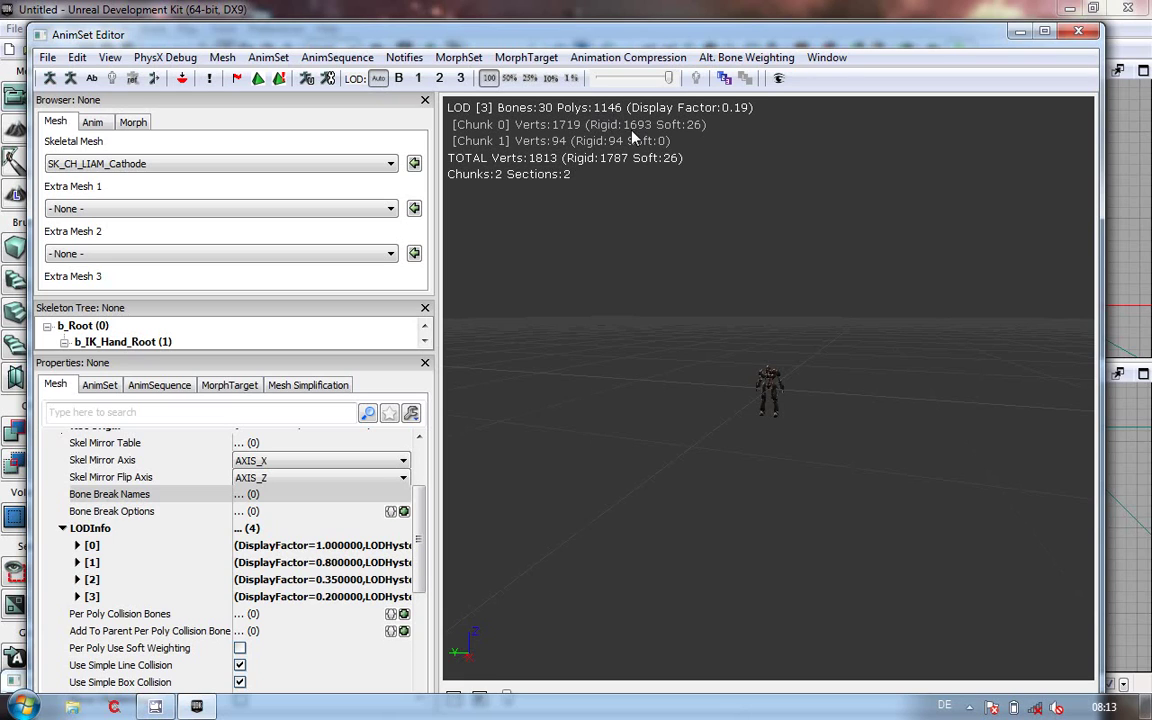
pyautogui.moveTo(805, 321); pyautogui.dragTo(947, 383)
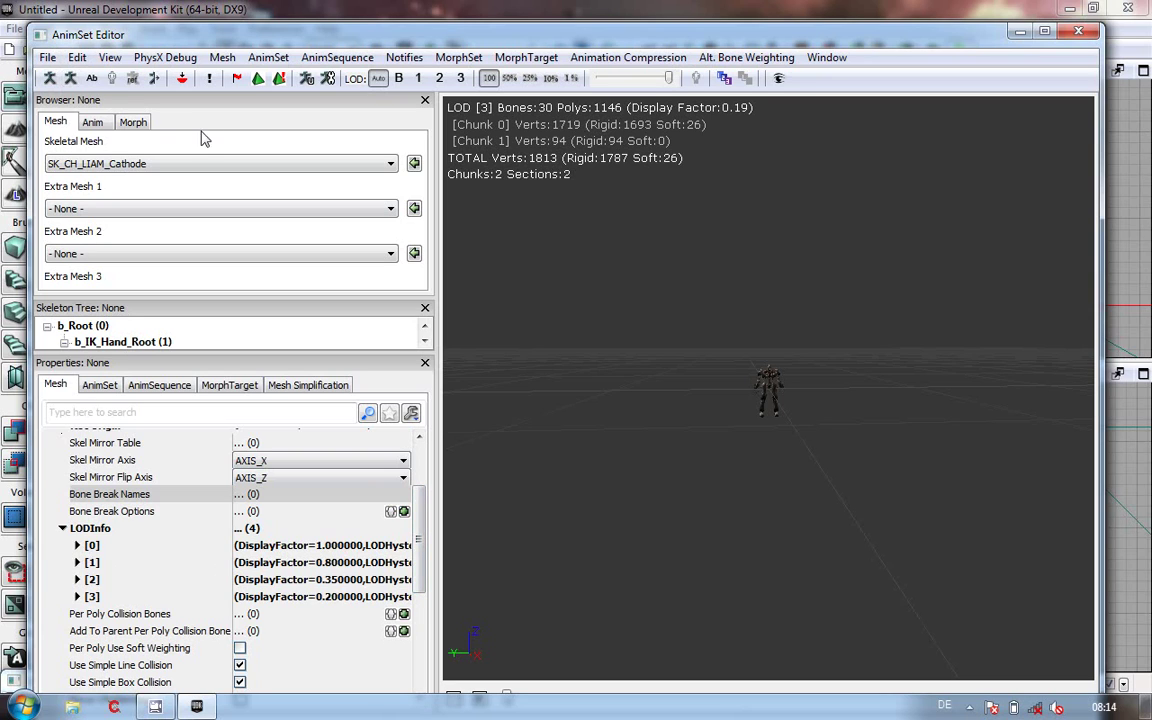
# Step: Check the mesh LOD import options, and expand LODInfo entry 1 with its LODMaterial Map to examine the material indices
pyautogui.click(47, 59)
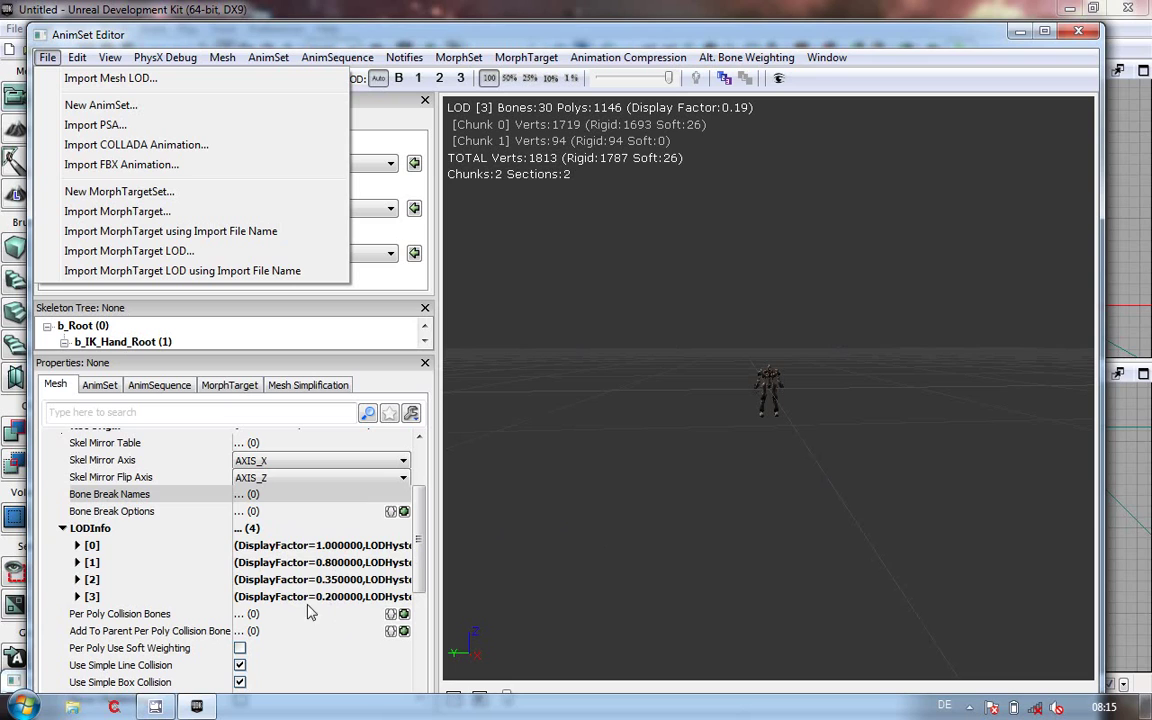
pyautogui.click(77, 563)
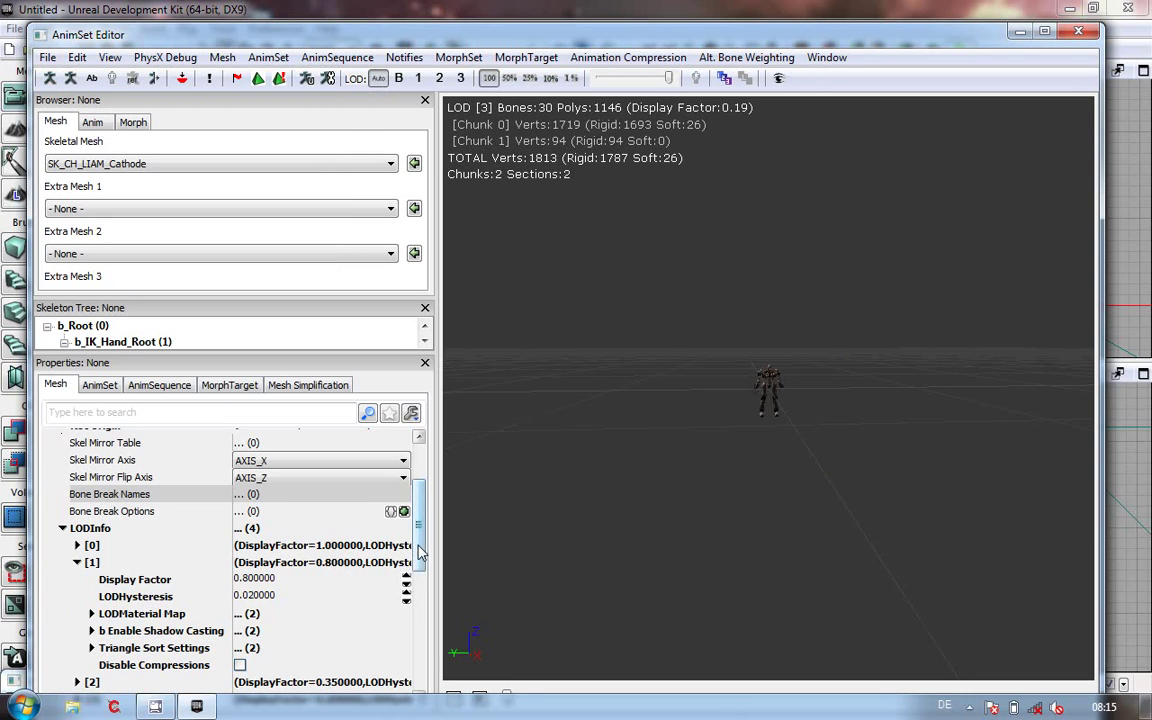
pyautogui.scroll(-2, 420, 553)
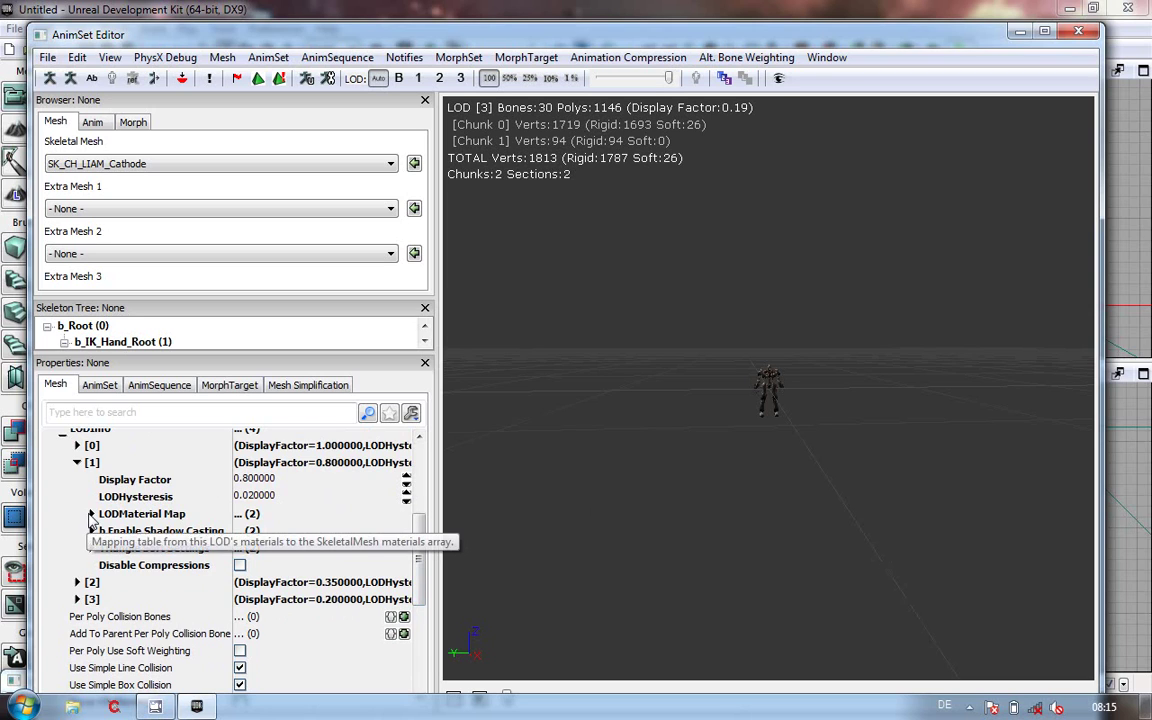
pyautogui.click(91, 515)
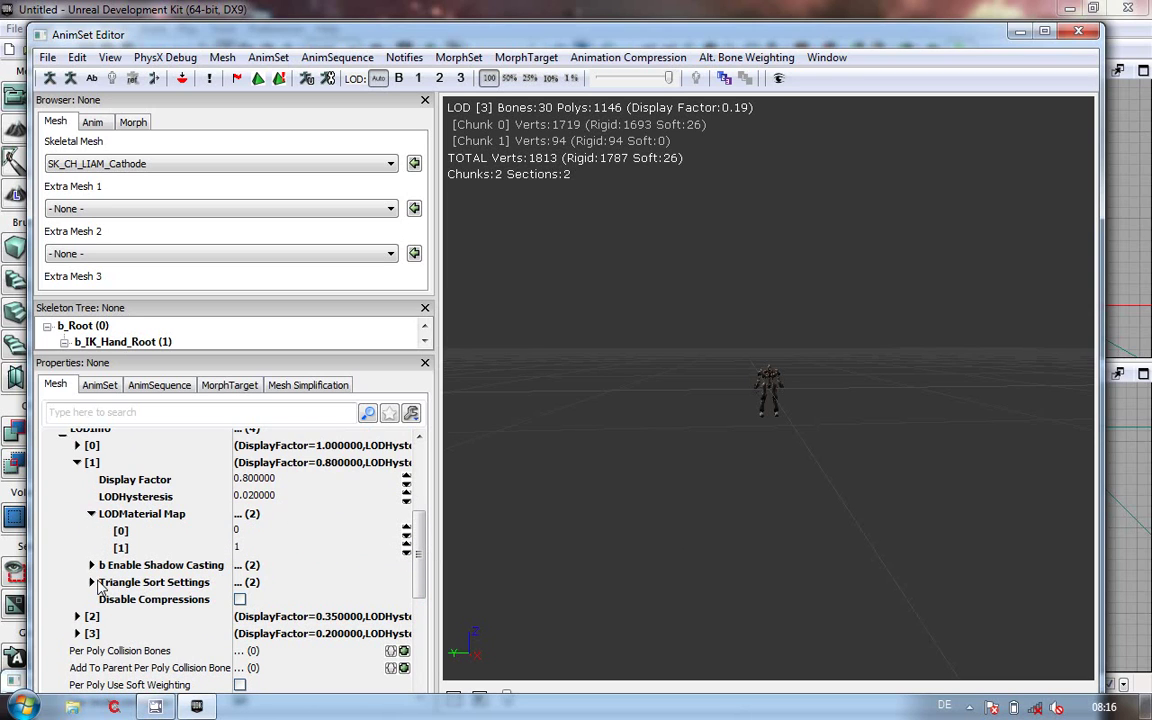
# Step: Expand LODInfo entry 1's shadow casting settings to check them, collapse LODInfo, and bring the robot back into close view
pyautogui.click(91, 565)
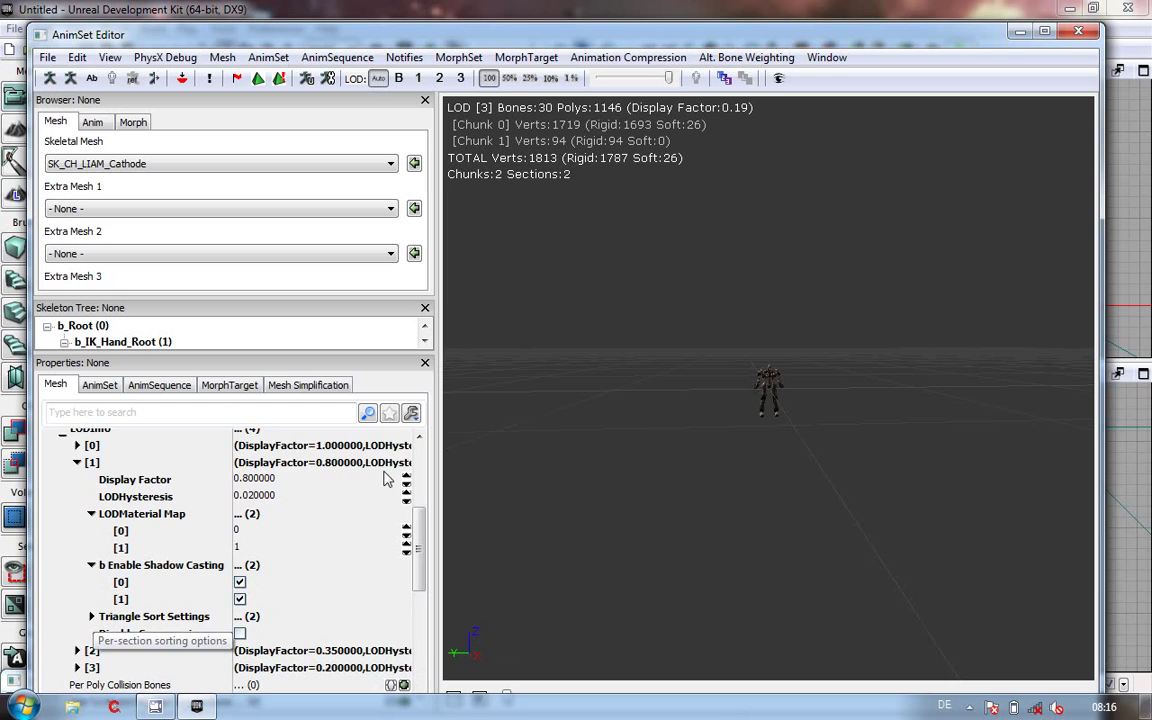
pyautogui.scroll(-2, 334, 527)
pyautogui.scroll(2, 334, 527)
pyautogui.scroll(4, 325, 522)
pyautogui.click(63, 521)
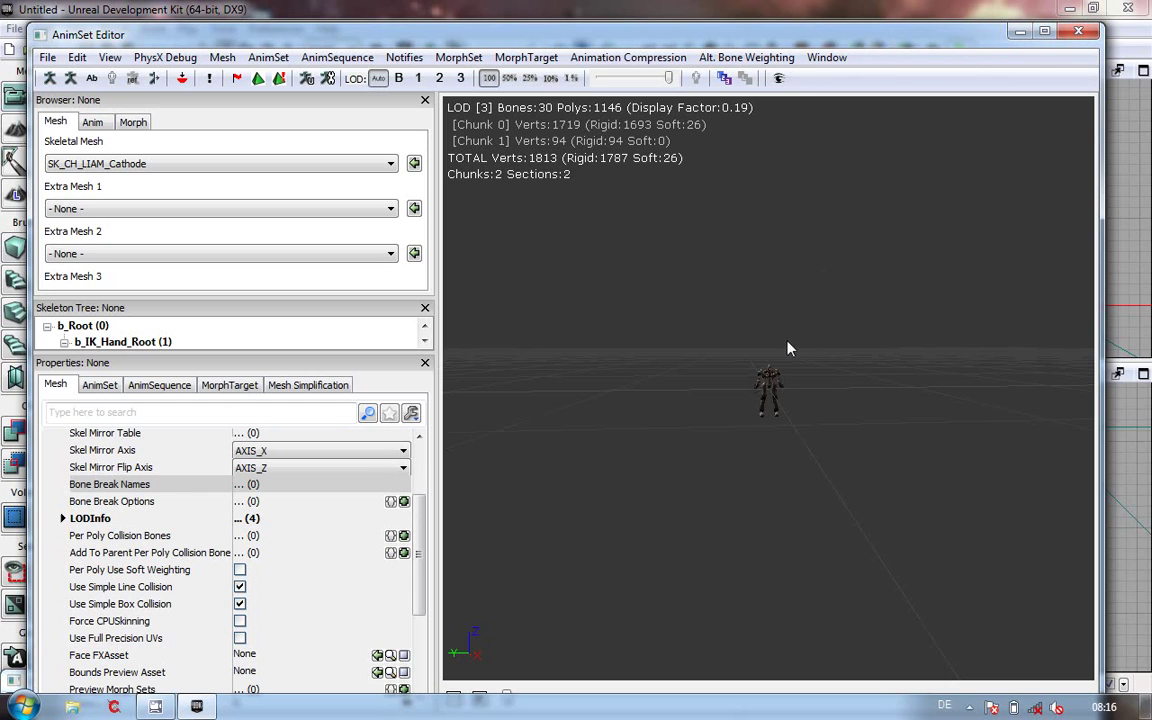
pyautogui.scroll(3, 718, 459)
pyautogui.scroll(10, 789, 103)
pyautogui.moveTo(792, 98); pyautogui.dragTo(706, 457, button='right')
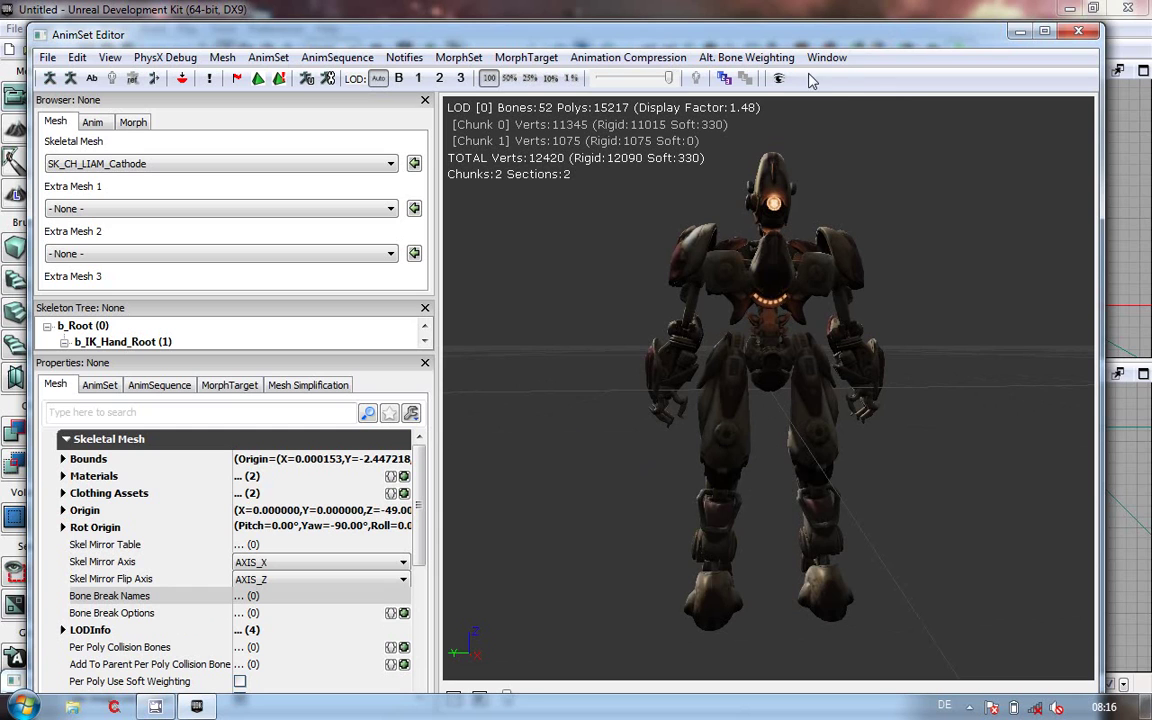
# Step: Return to SK_CH_GeoGuy's AnimSet Editor, display its mesh assignments, and collapse LODInfo to review the first Skeletal Mesh properties
pyautogui.moveTo(730, 36); pyautogui.dragTo(862, 162)
pyautogui.moveTo(957, 190); pyautogui.dragTo(892, 284)
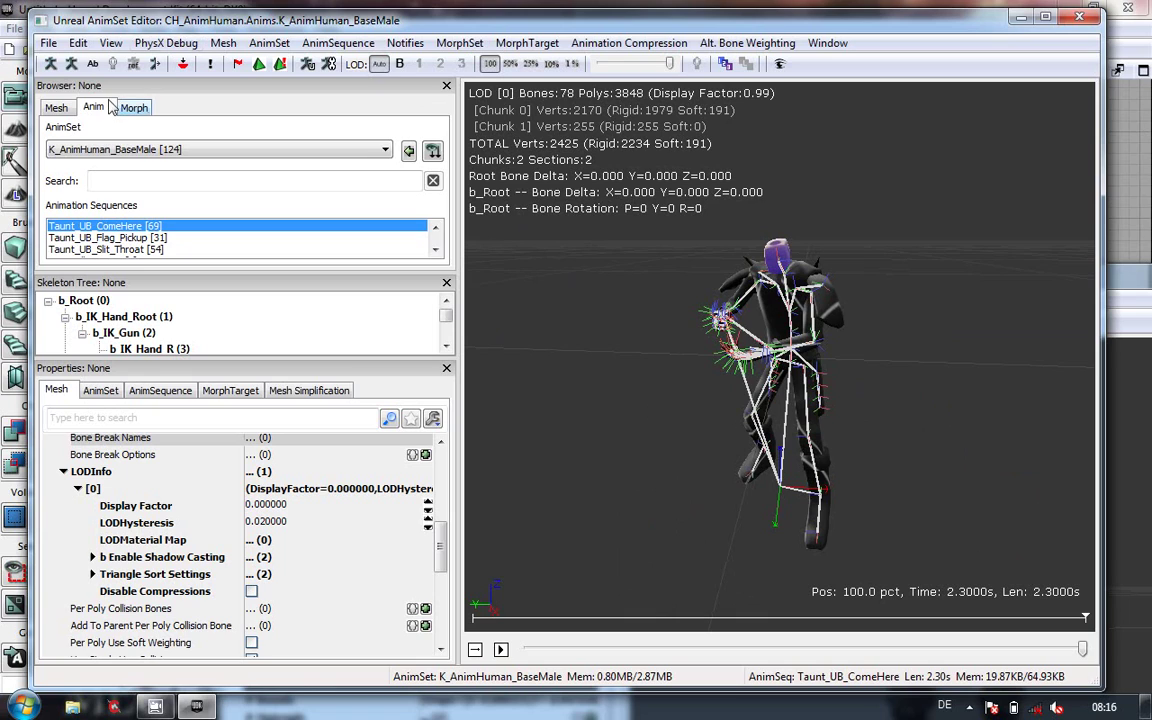
pyautogui.click(56, 107)
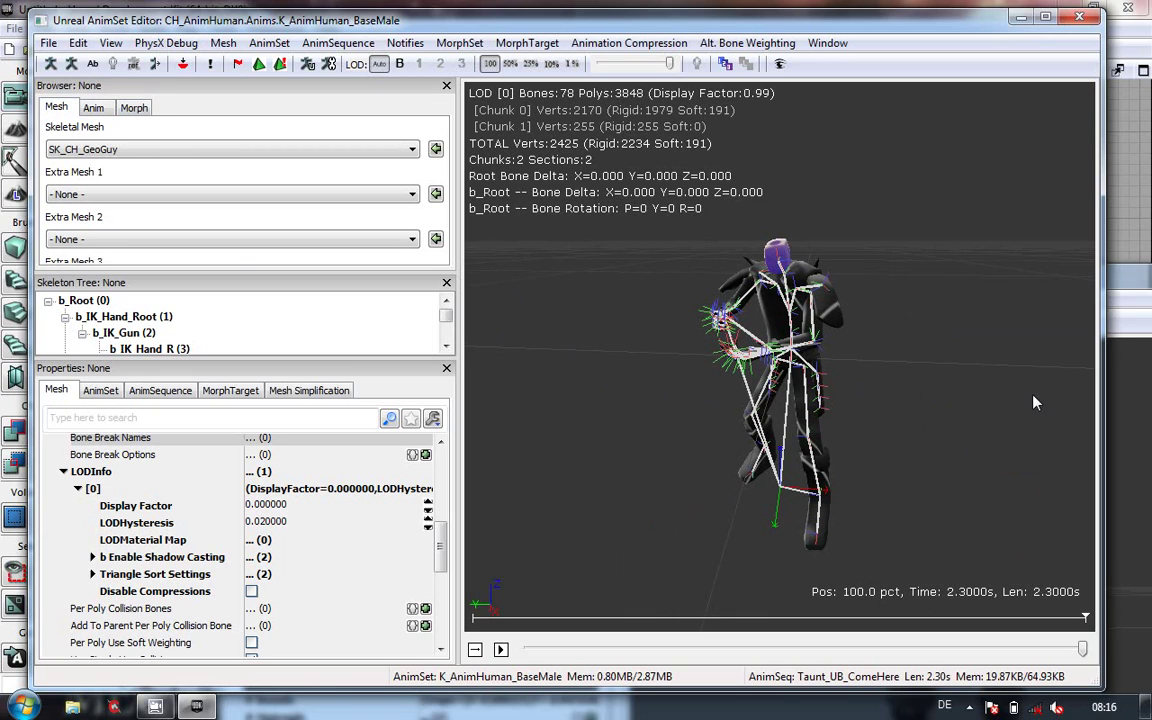
pyautogui.click(63, 471)
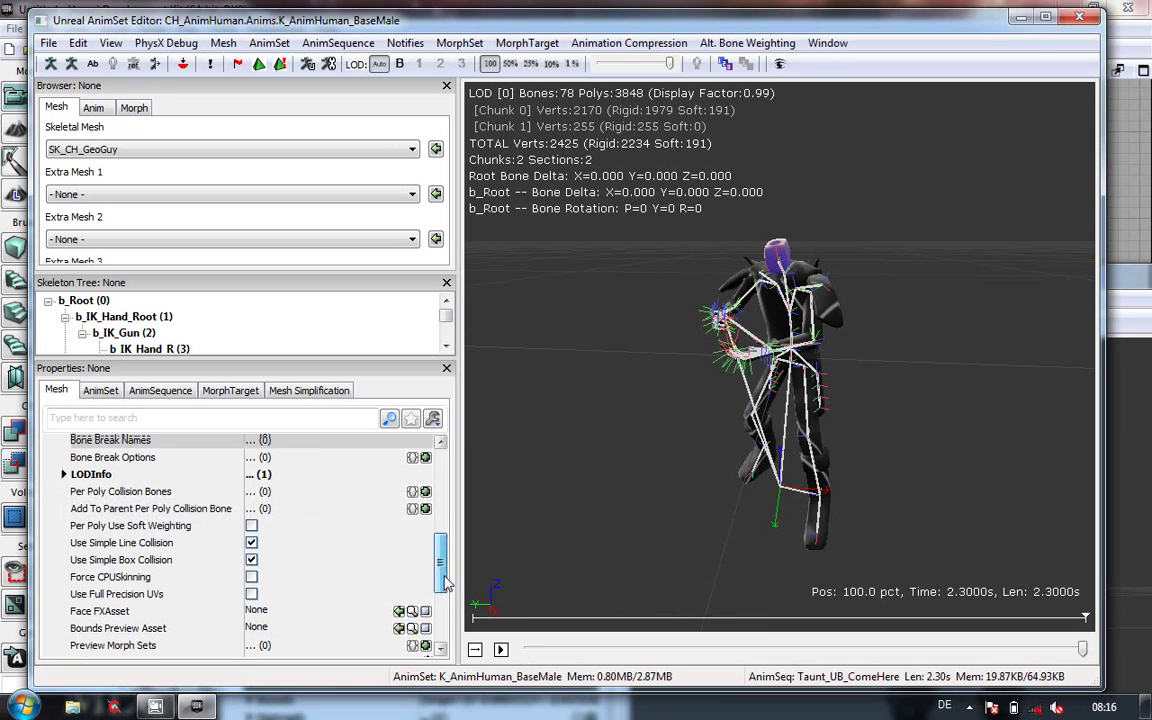
pyautogui.moveTo(440, 555); pyautogui.dragTo(452, 475)
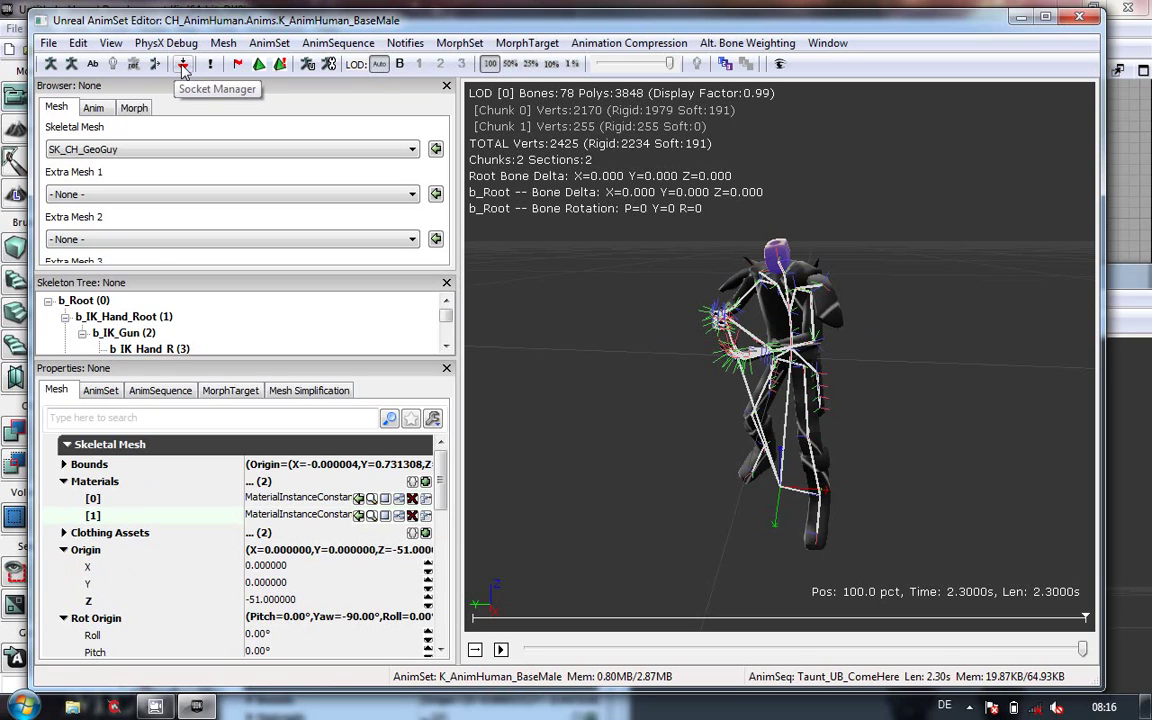
# Step: Open the Socket Manager for SK_CH_GeoGuy and select the DualWeaponPoint socket, keeping the window clear of the character's upper body
pyautogui.click(224, 44)
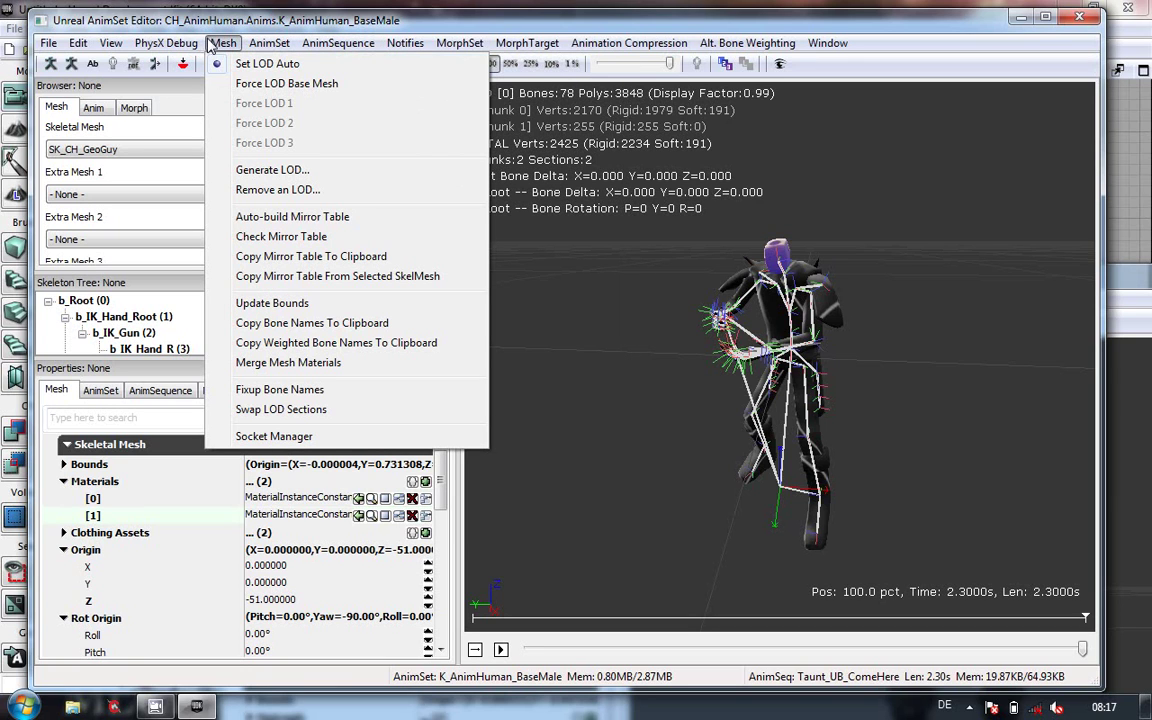
pyautogui.click(298, 437)
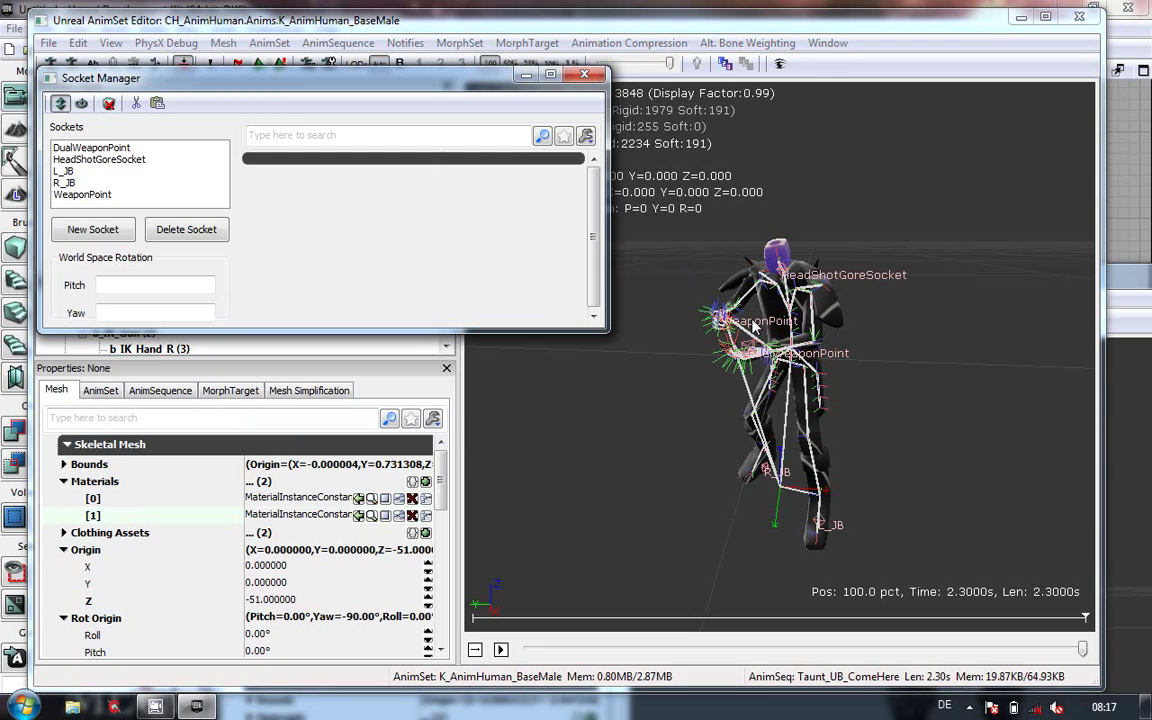
pyautogui.click(110, 148)
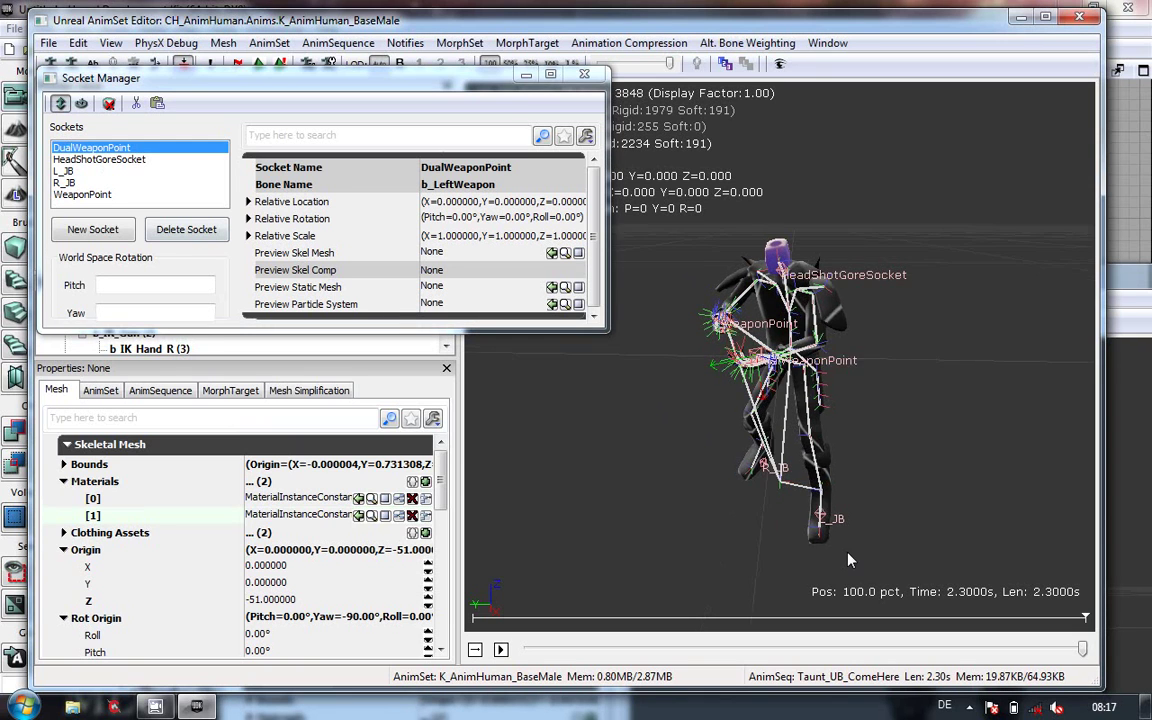
pyautogui.moveTo(272, 78); pyautogui.dragTo(551, 419)
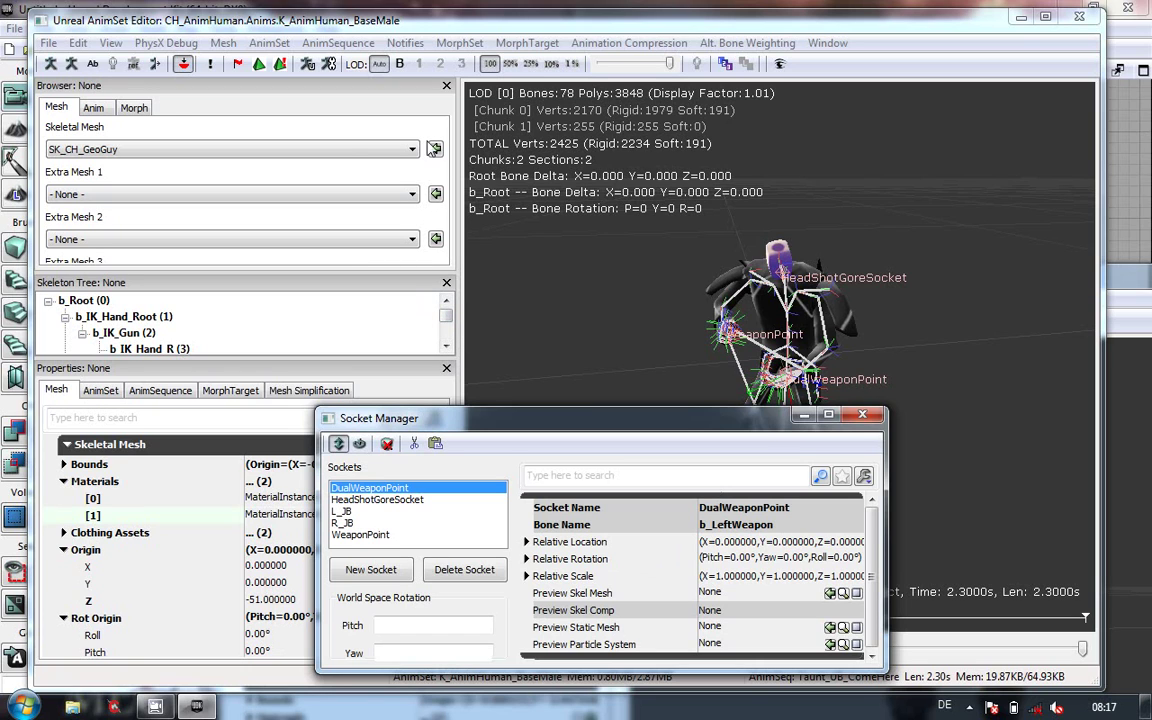
# Step: Pose the character with the CC_Human_Male_Idle sequence from K_AnimHuman_BaseMale and move the Socket Manager away from the preview
pyautogui.click(85, 106)
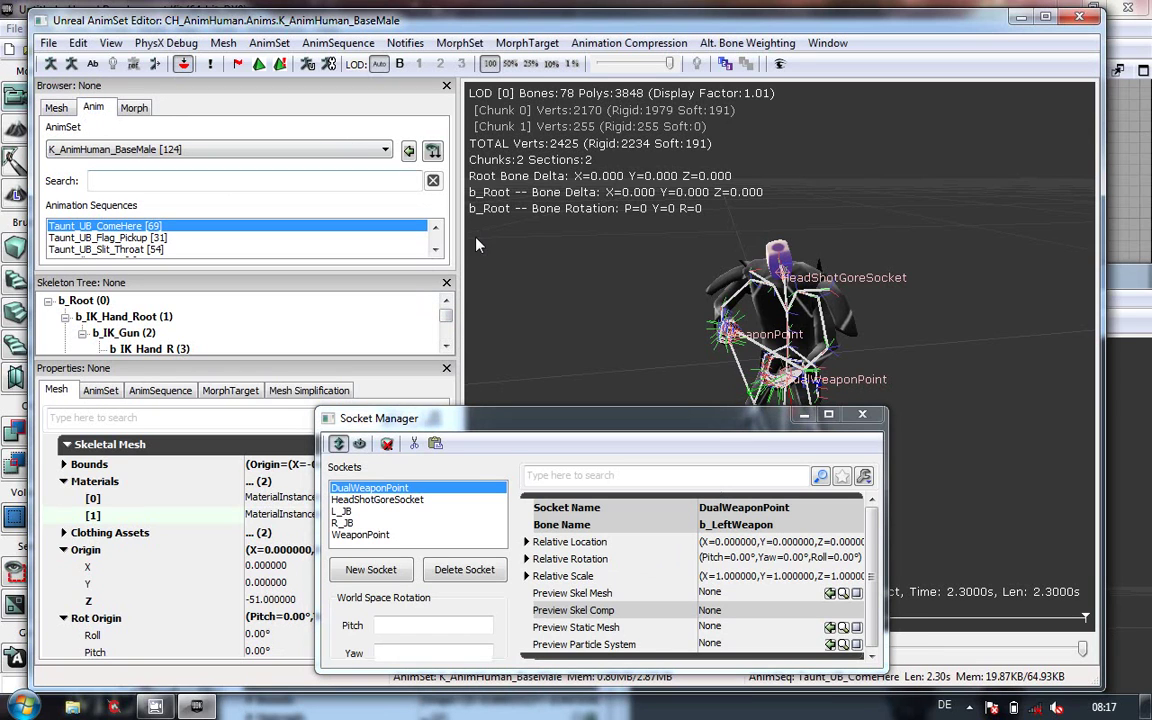
pyautogui.click(436, 229)
pyautogui.click(436, 229)
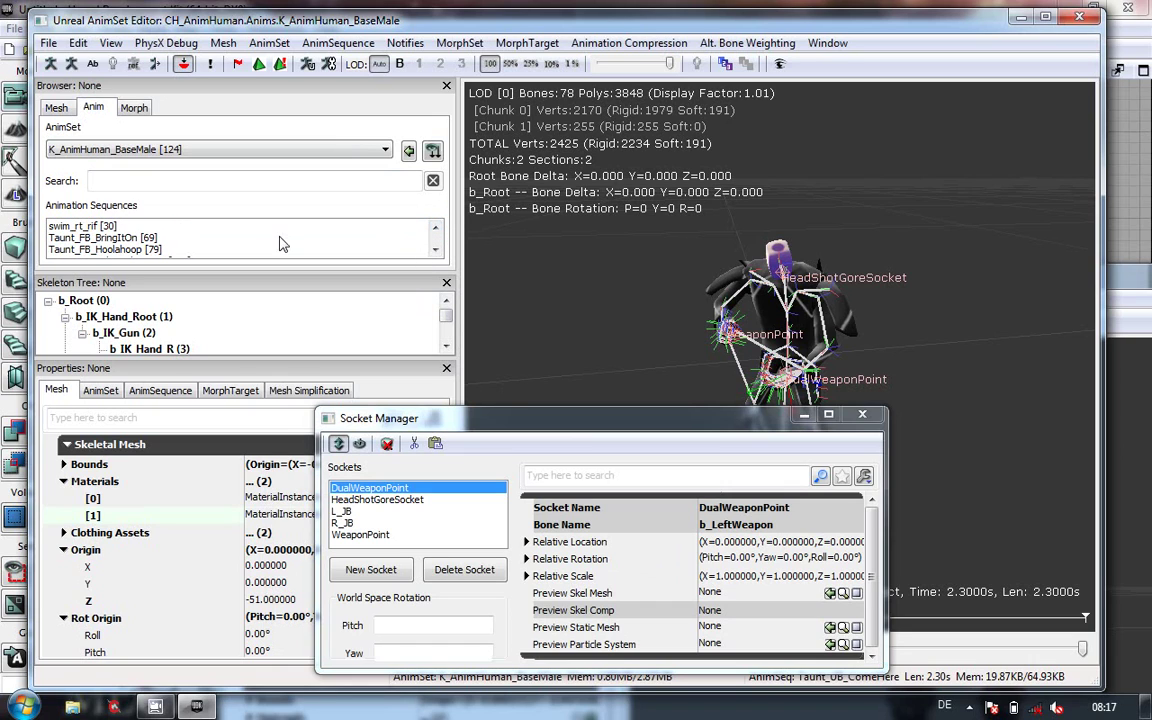
pyautogui.click(436, 229)
pyautogui.moveTo(436, 229); pyautogui.dragTo(436, 229)
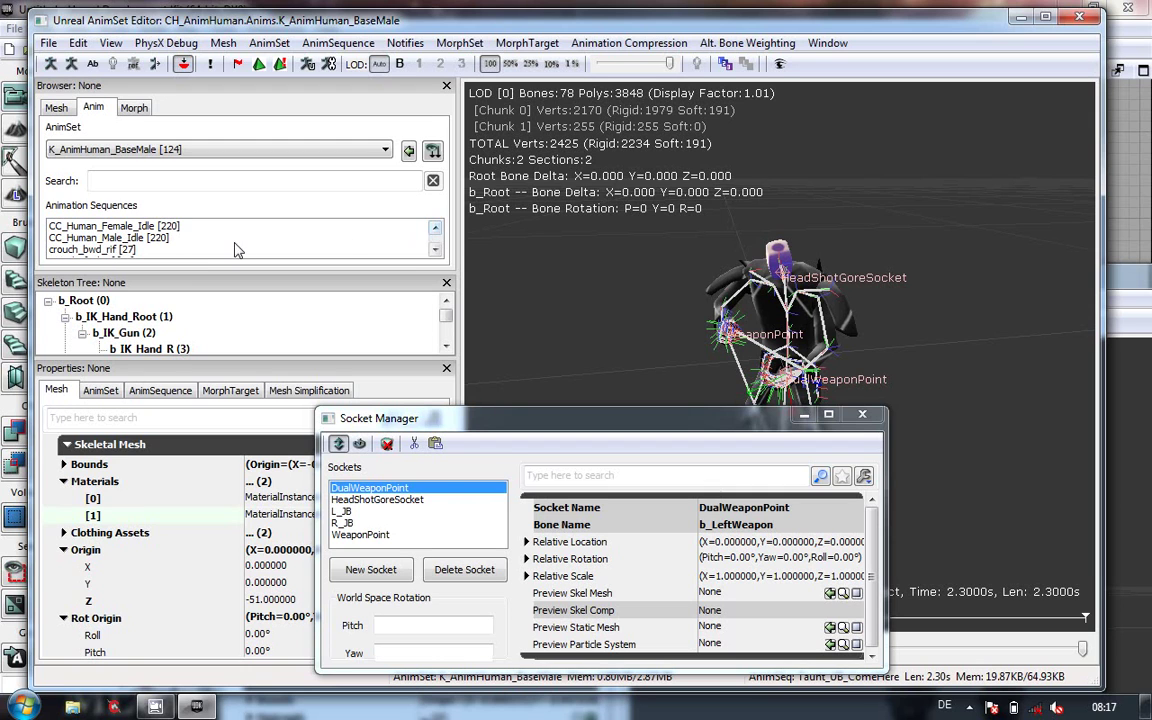
pyautogui.click(150, 237)
pyautogui.moveTo(637, 418); pyautogui.dragTo(350, 117)
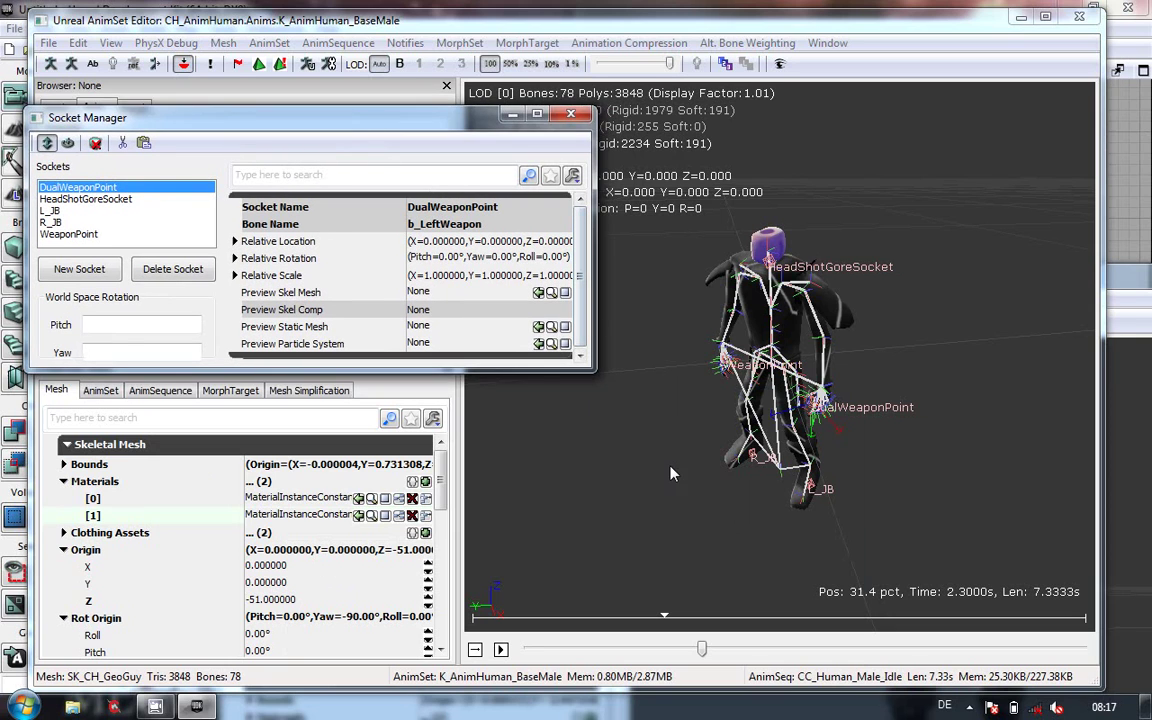
# Step: Inspect the bone assignments and positions of the HeadShotGoreSocket, L_JB, R_JB and WeaponPoint sockets while turning the character
pyautogui.moveTo(602, 418); pyautogui.dragTo(871, 277)
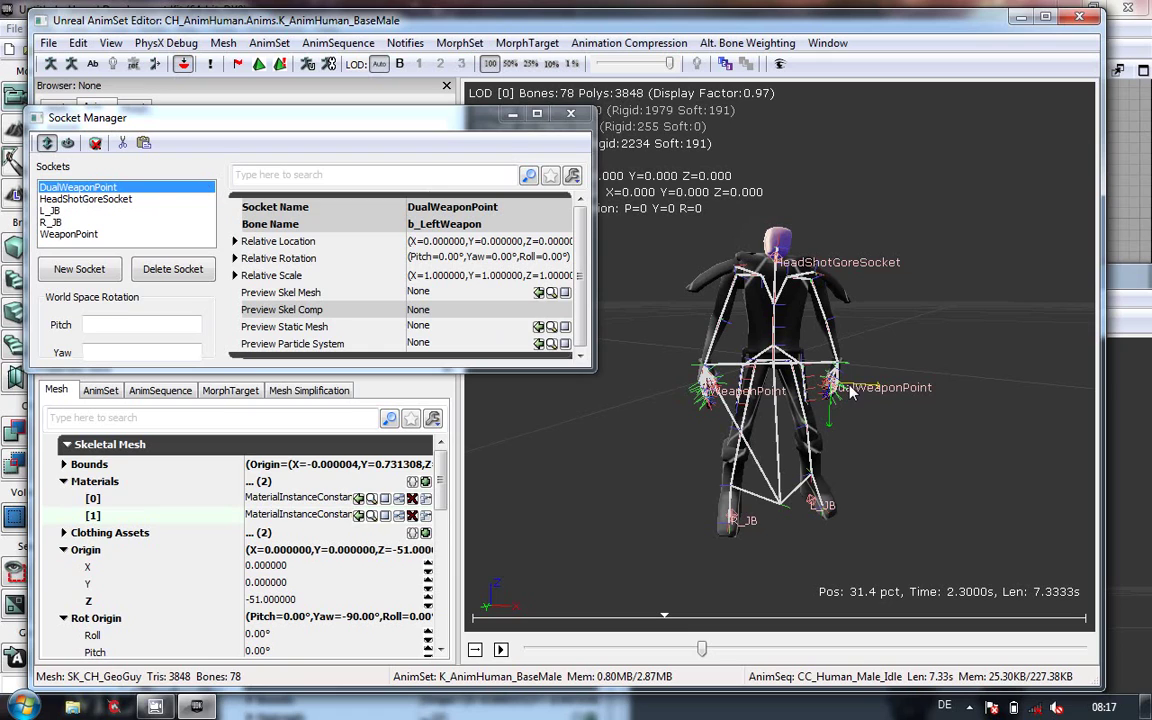
pyautogui.click(95, 200)
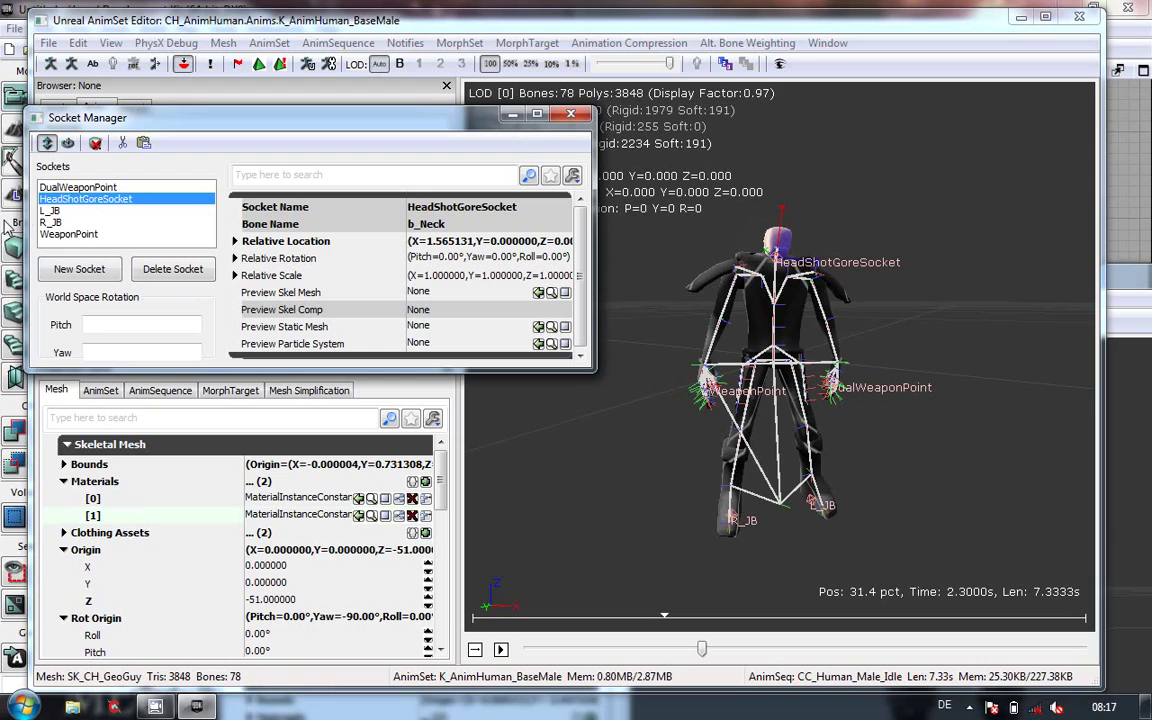
pyautogui.click(58, 212)
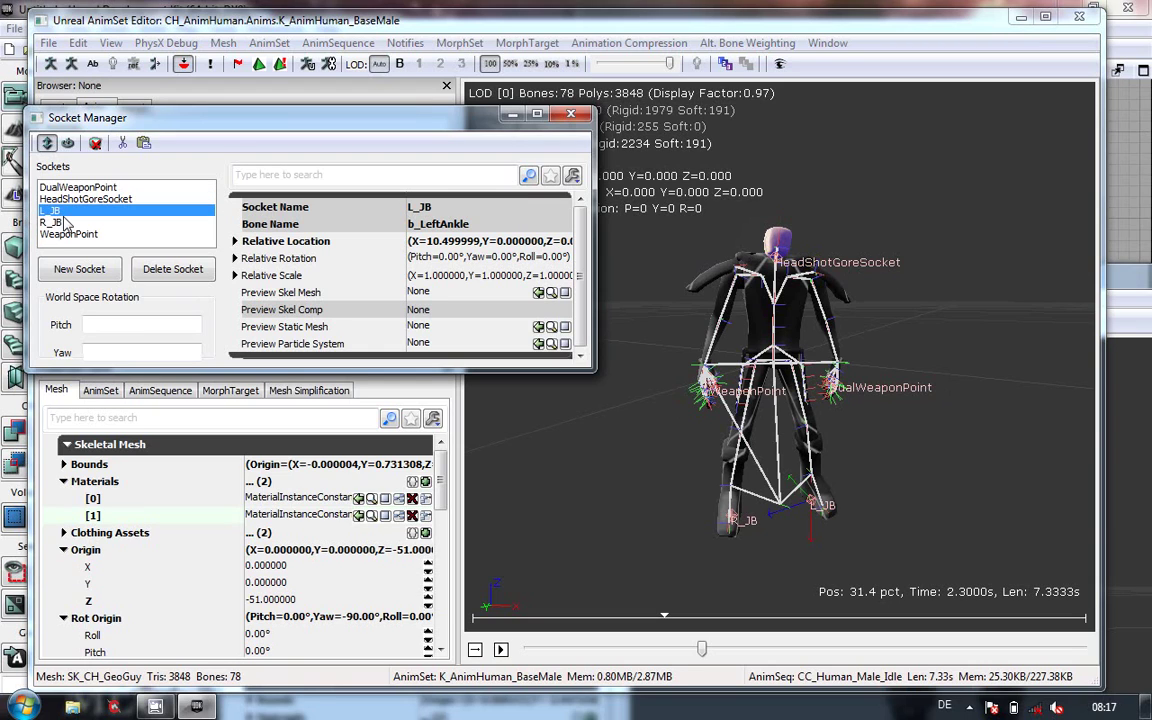
pyautogui.click(64, 222)
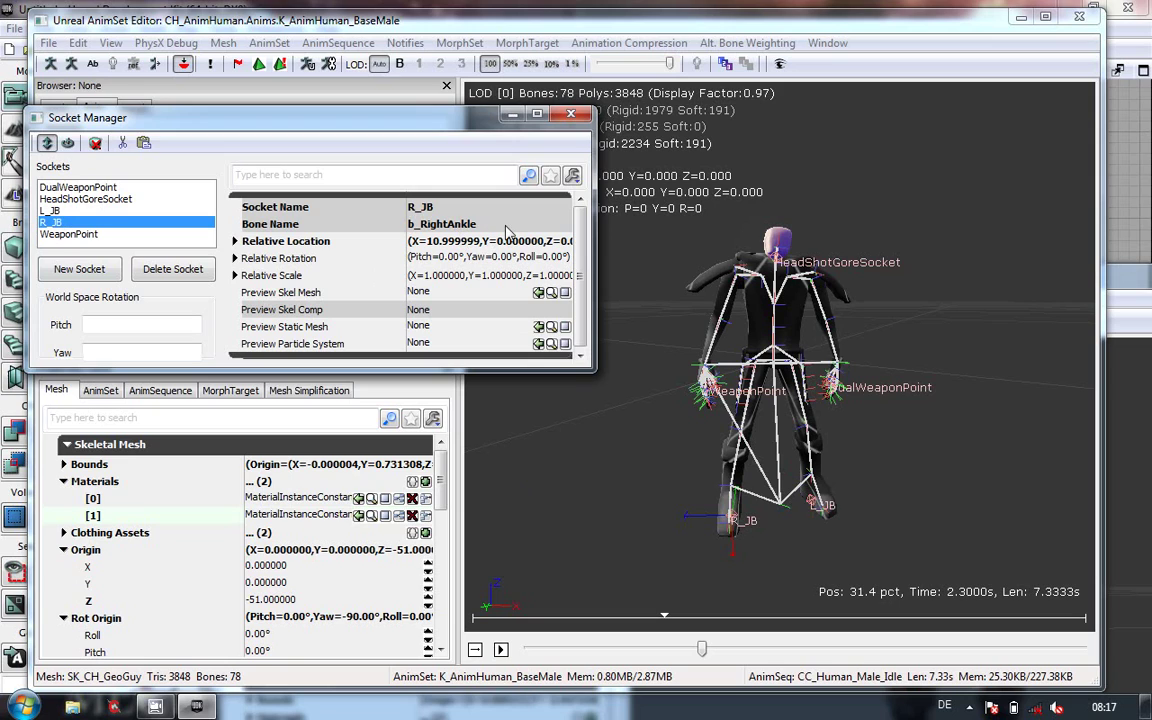
pyautogui.click(59, 234)
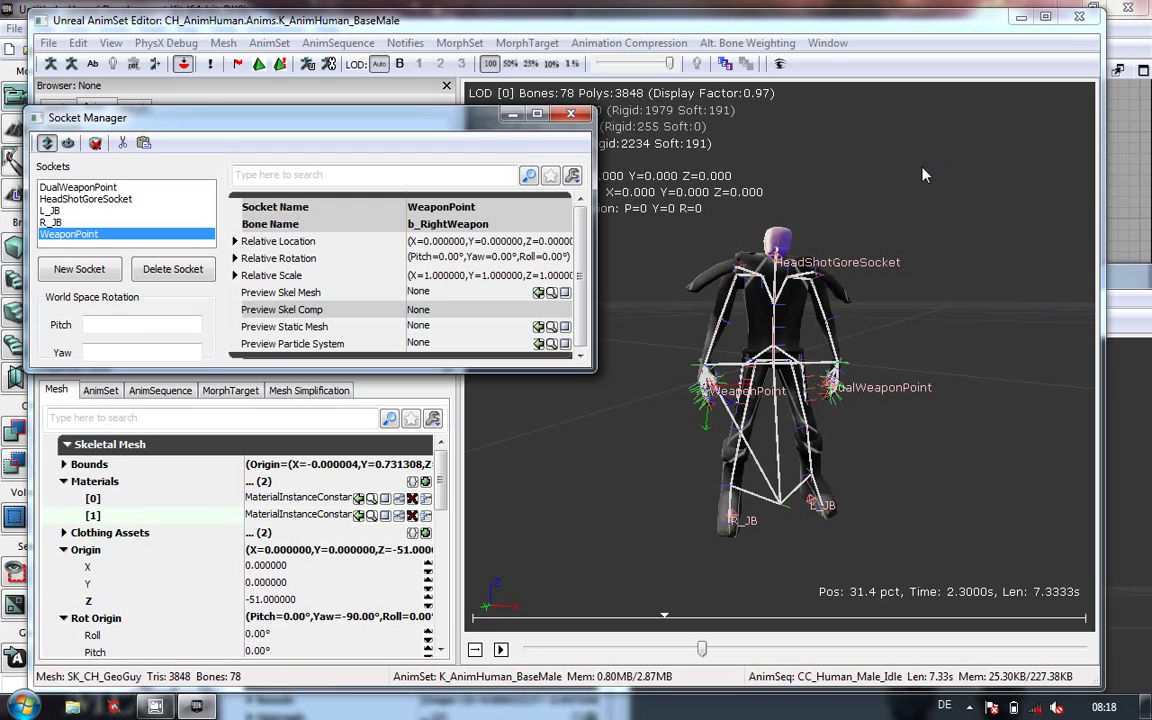
pyautogui.click(50, 220)
pyautogui.click(50, 210)
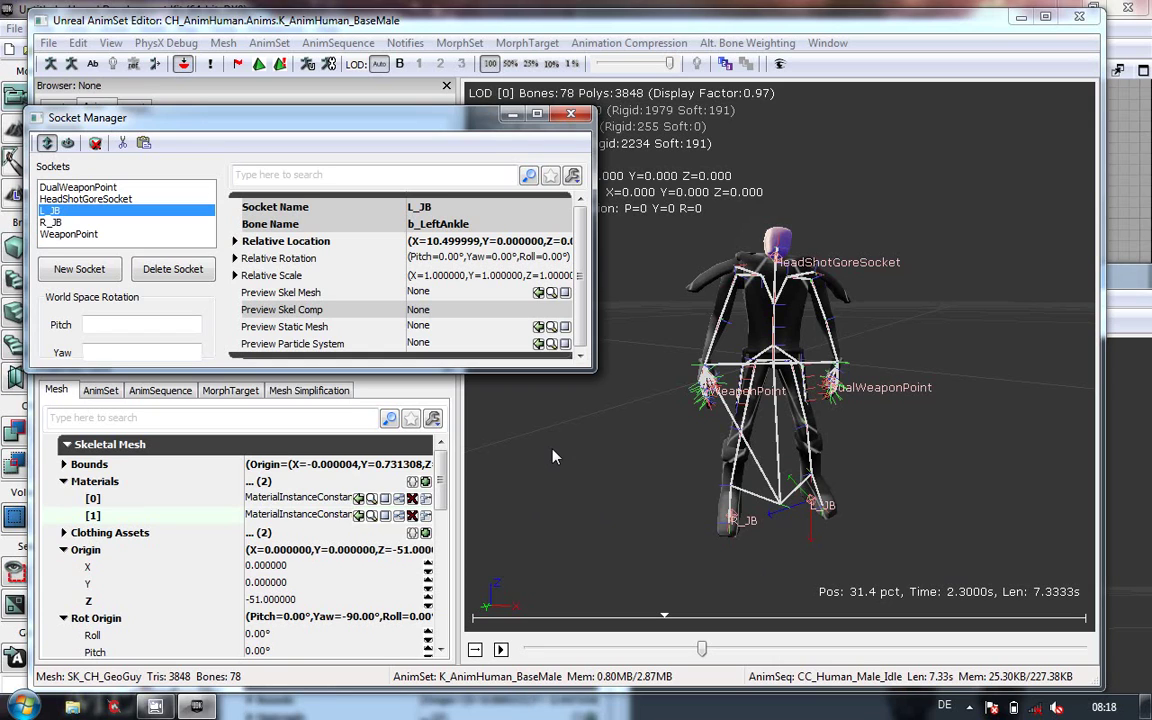
pyautogui.moveTo(601, 476); pyautogui.dragTo(712, 310)
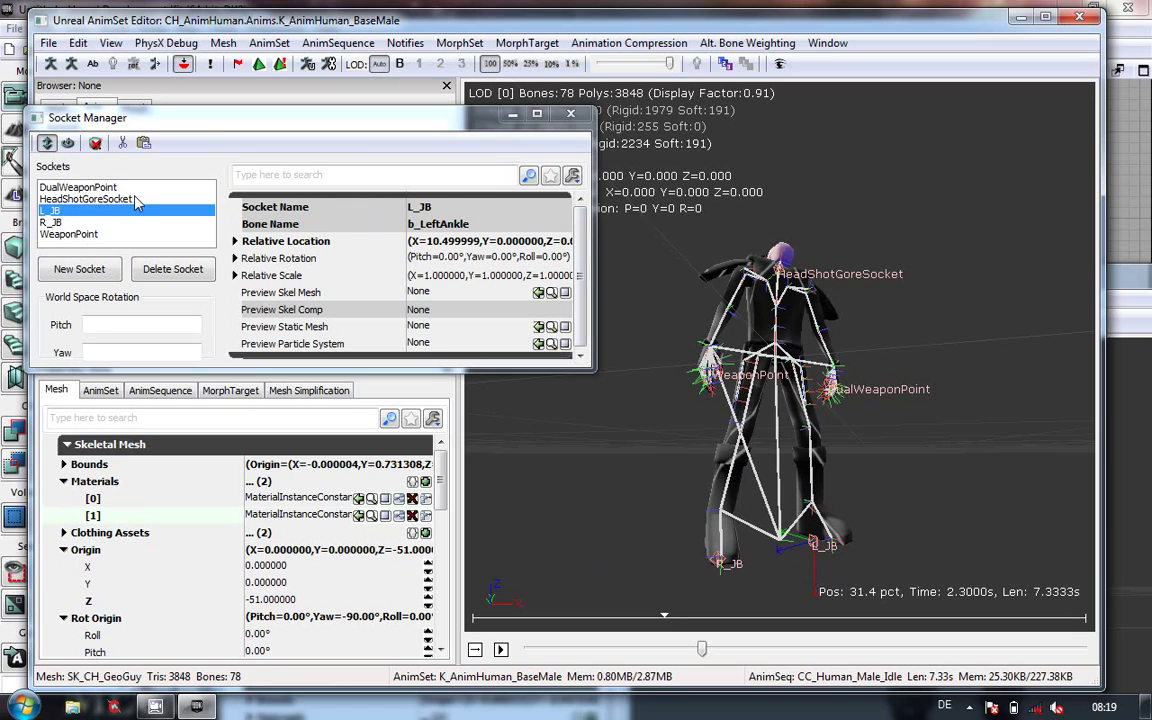
pyautogui.click(85, 234)
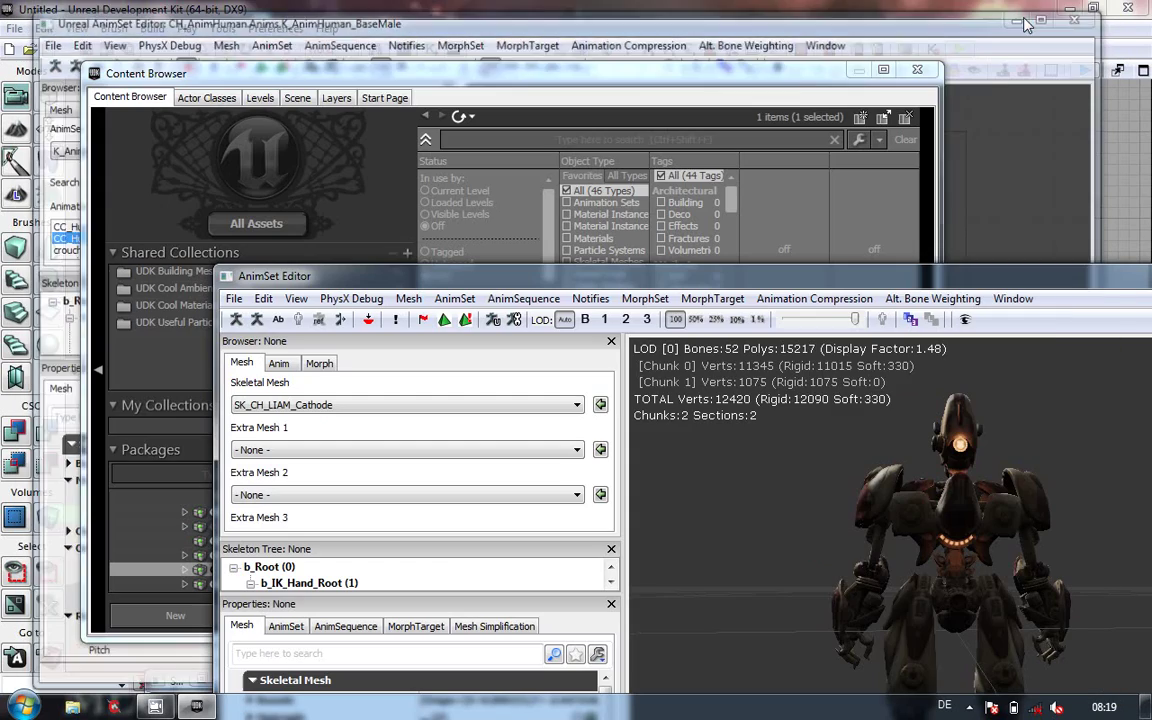
# Step: Copy the sockets of SK_CH_LIAM_Cathode from its Socket Manager and close the robot's AnimSet Editor
pyautogui.moveTo(945, 277); pyautogui.dragTo(840, 25)
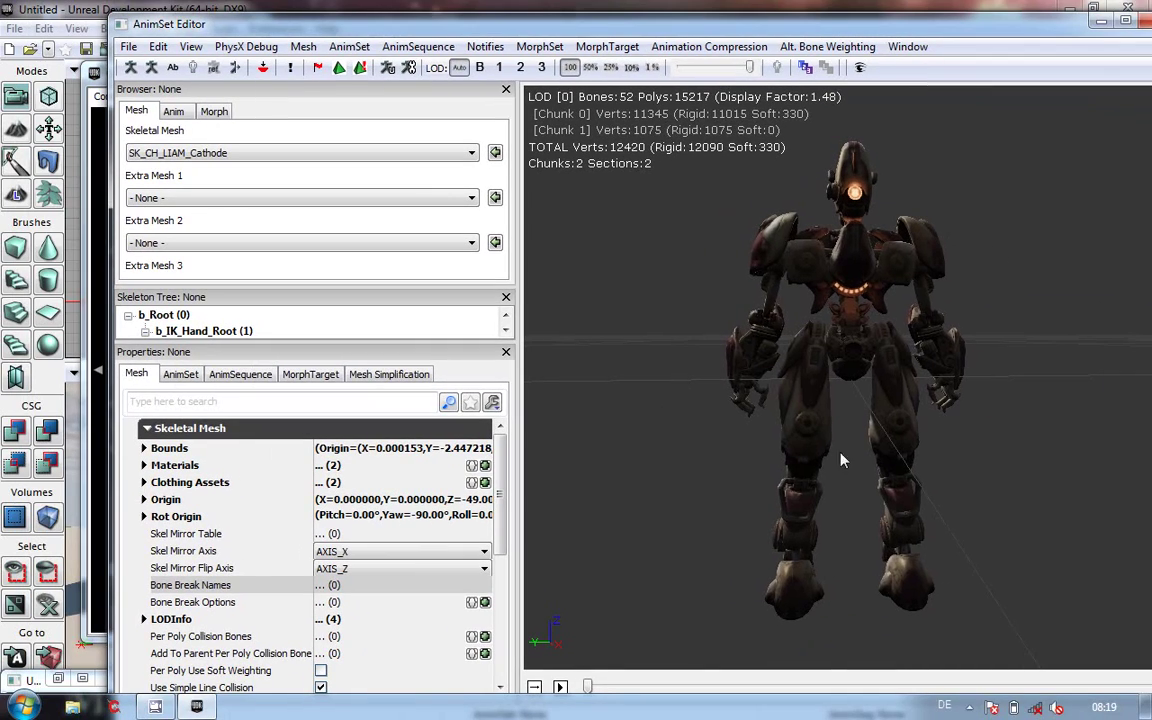
pyautogui.click(263, 69)
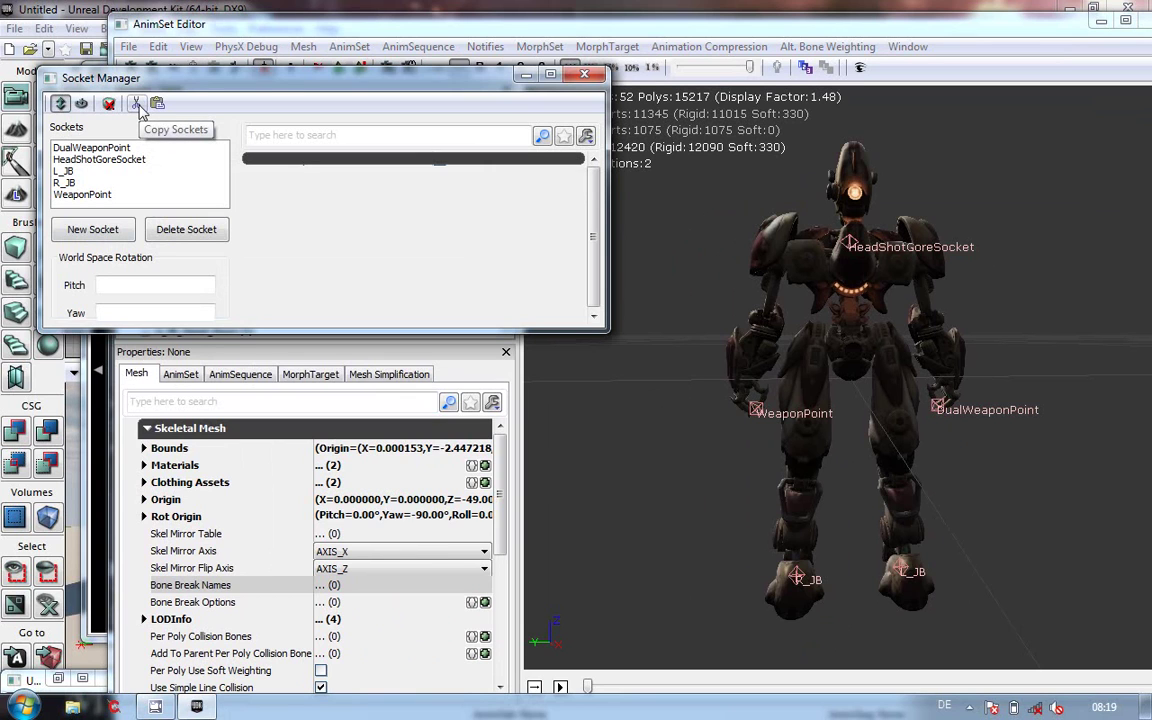
pyautogui.click(522, 74)
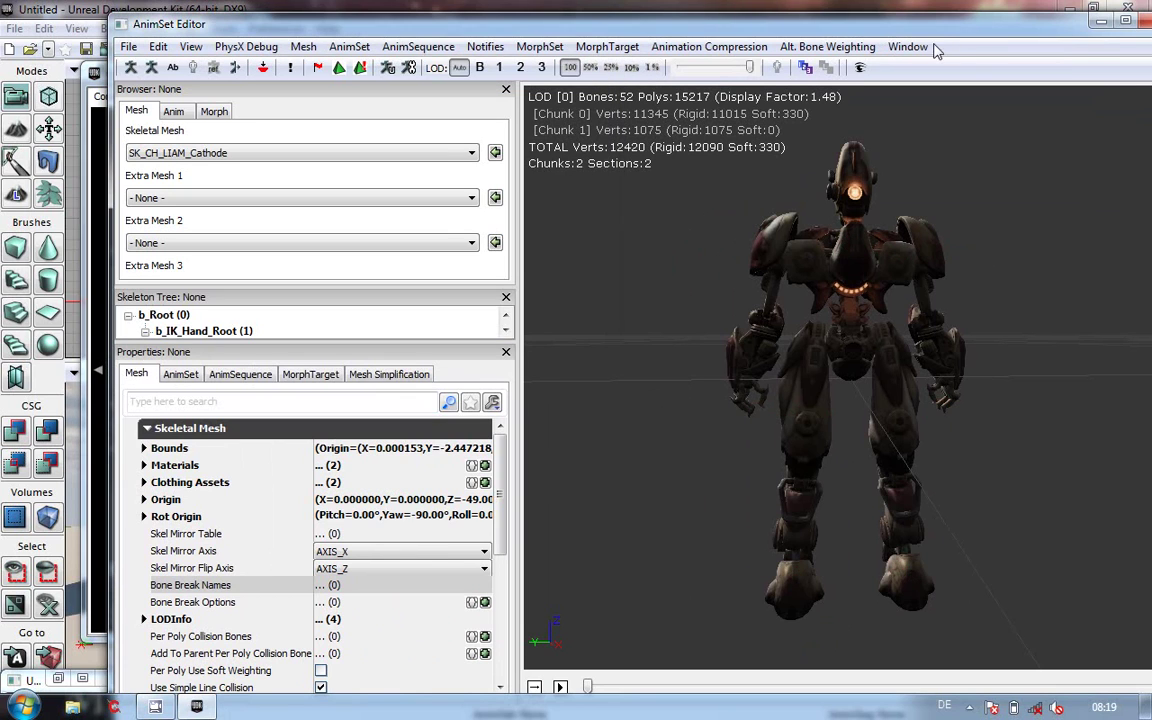
pyautogui.moveTo(936, 26); pyautogui.dragTo(847, 87)
pyautogui.click(1076, 80)
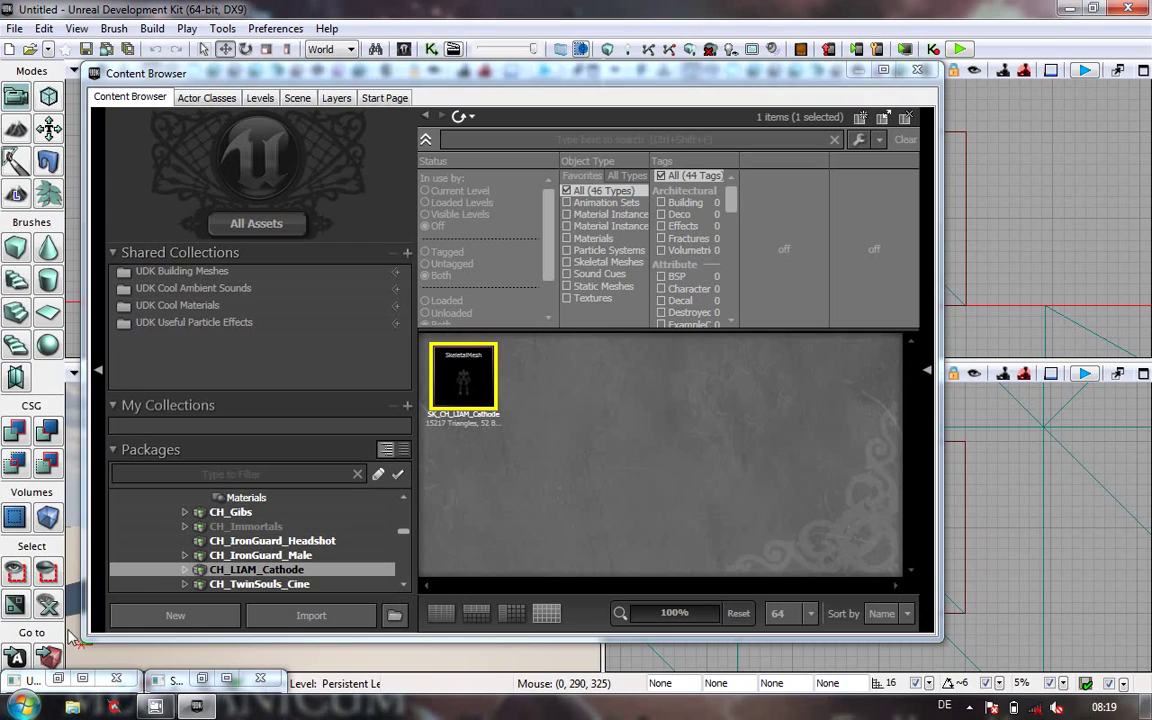
# Step: Try to paste the copied sockets into SK_CH_GeoGuy's Socket Manager, dismiss the messages, and close the Socket Manager
pyautogui.click(57, 679)
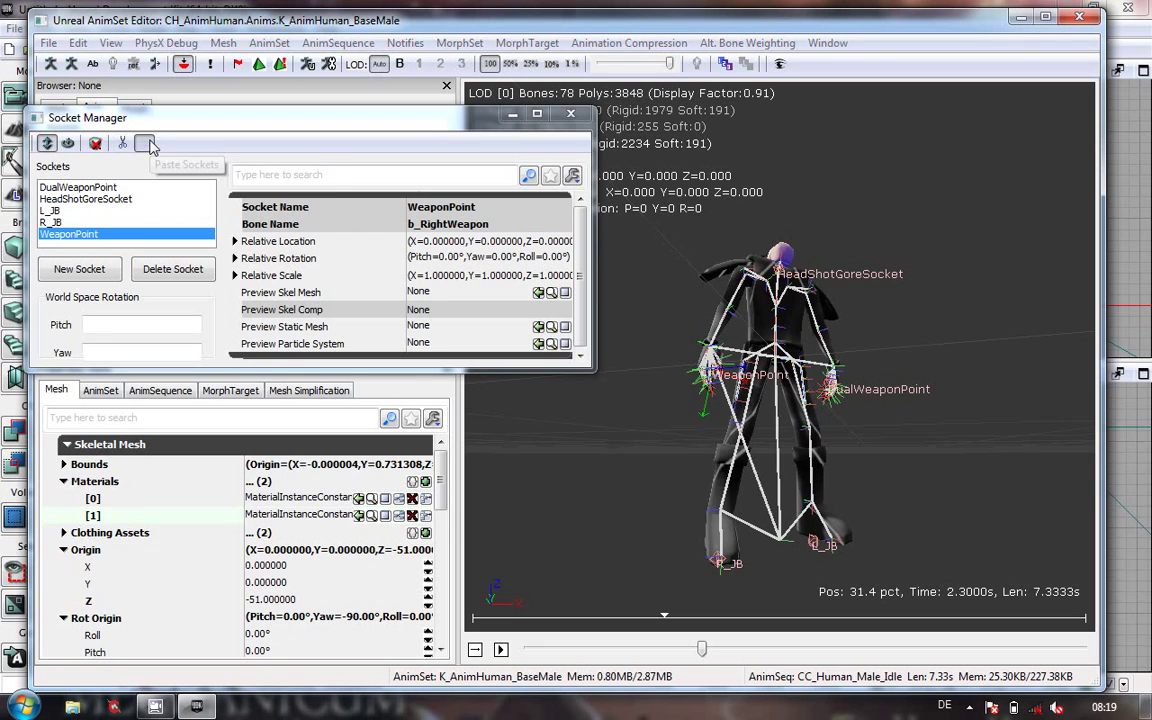
pyautogui.click(145, 144)
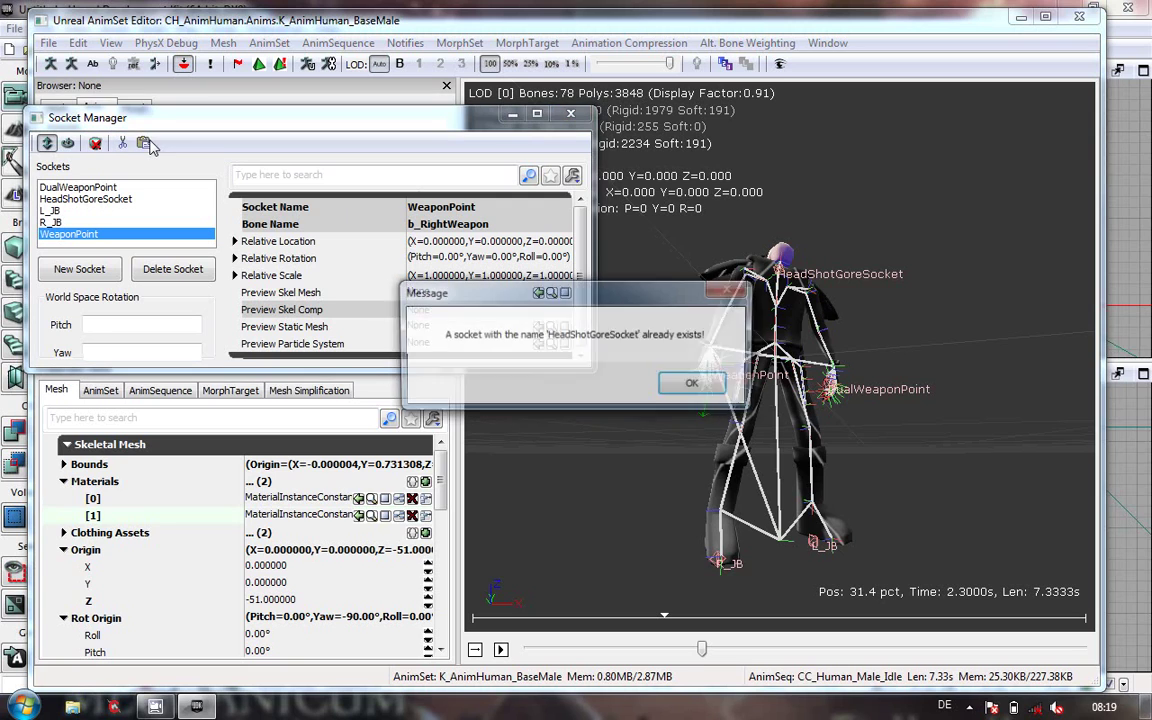
pyautogui.click(714, 390)
pyautogui.click(672, 388)
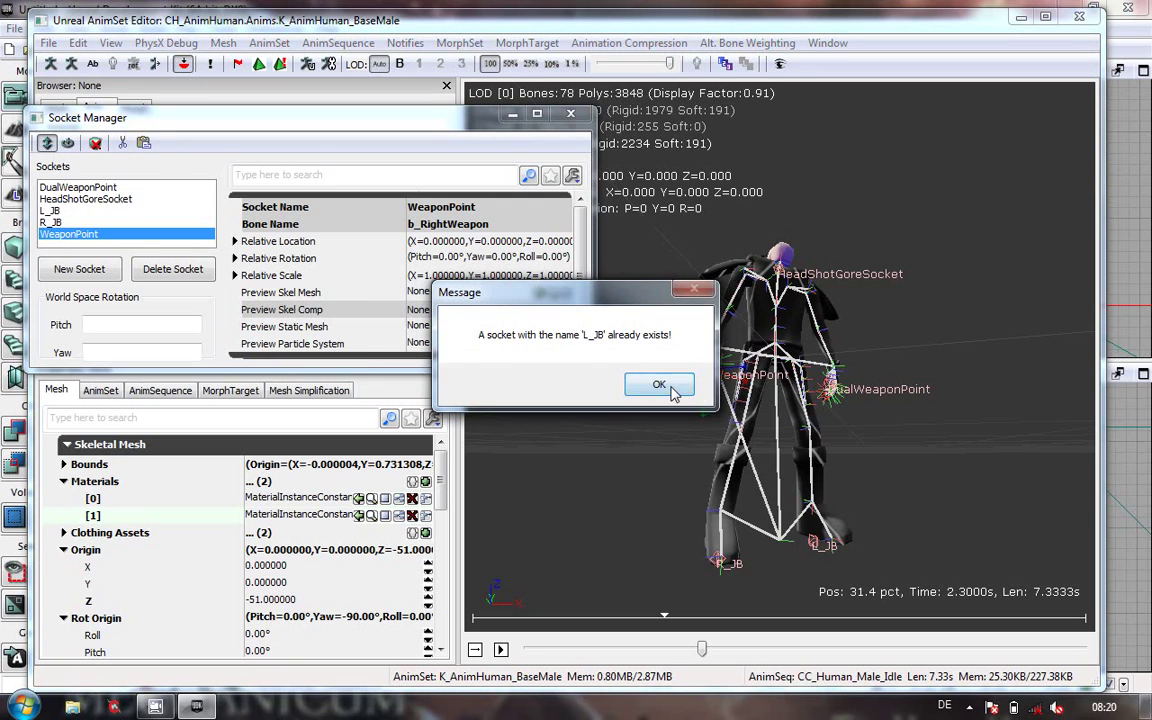
pyautogui.click(659, 386)
pyautogui.click(571, 113)
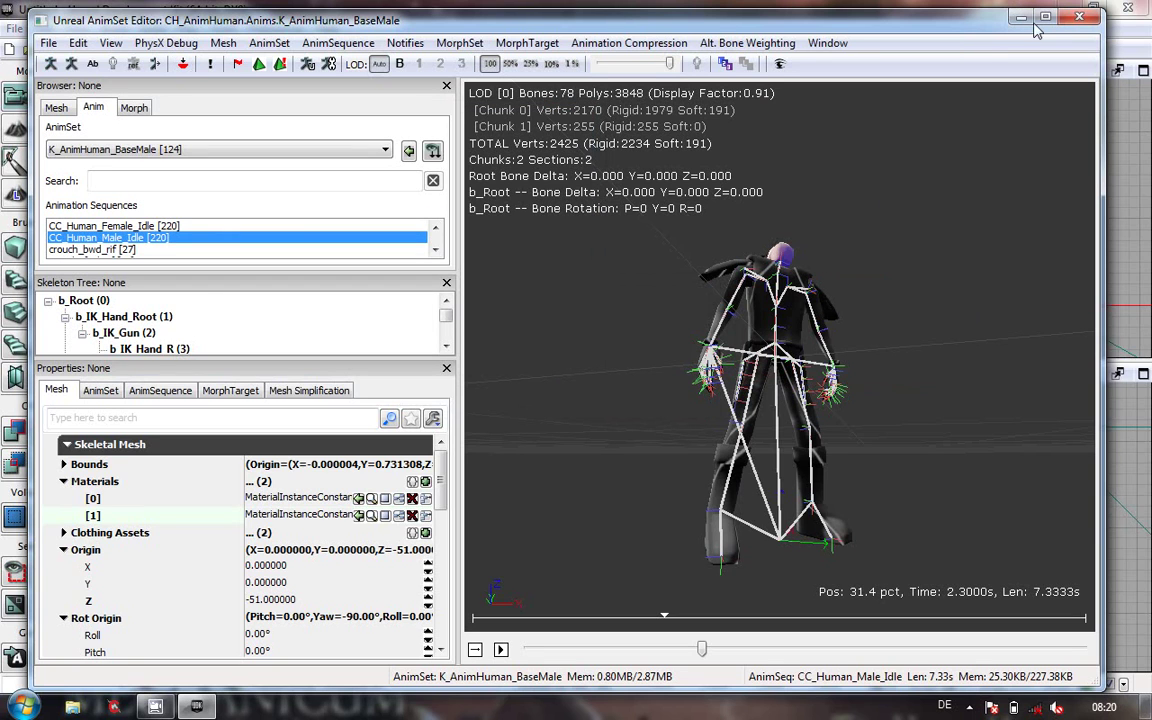
# Step: Close SK_CH_GeoGuy's AnimSet Editor and show the Mesh group of the CH_GeoGuy package in the Content Browser
pyautogui.click(1085, 19)
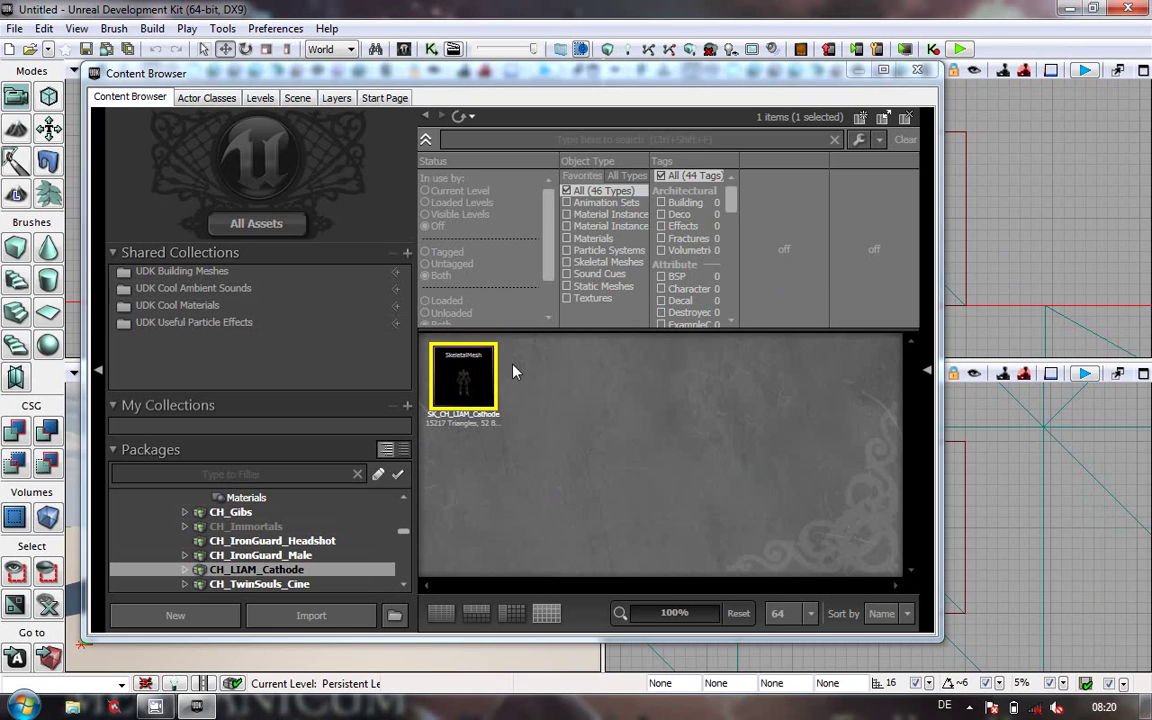
pyautogui.moveTo(403, 531); pyautogui.dragTo(406, 517)
pyautogui.click(260, 522)
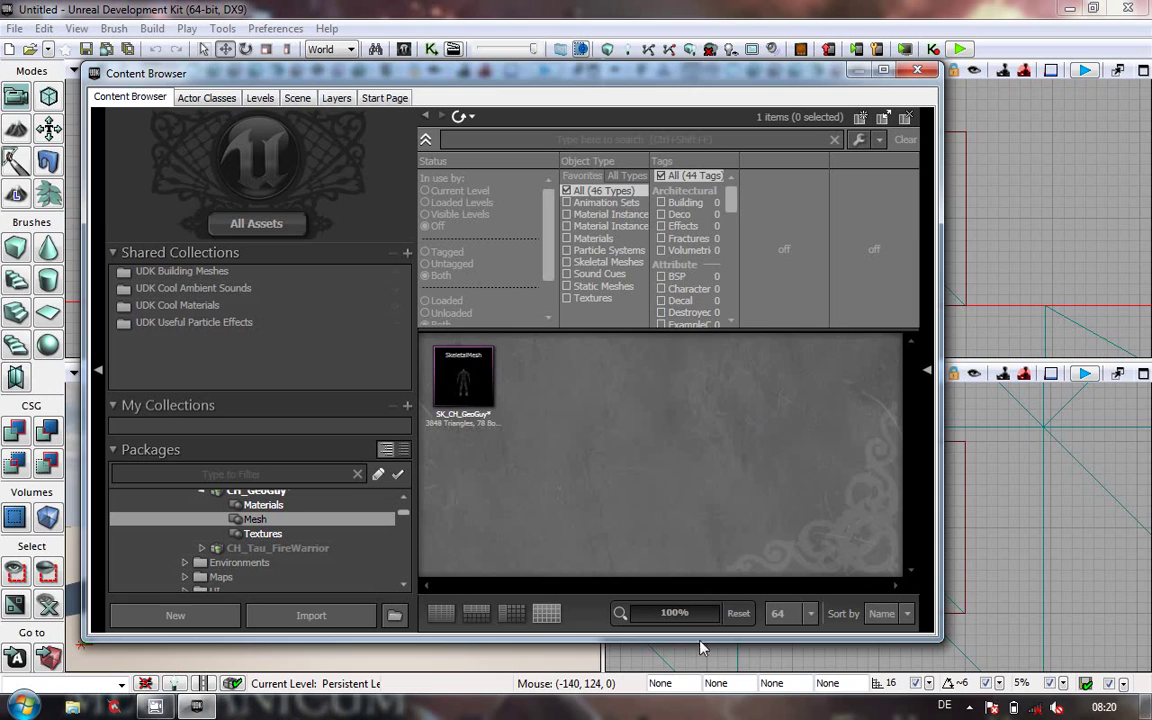
pyautogui.click(969, 707)
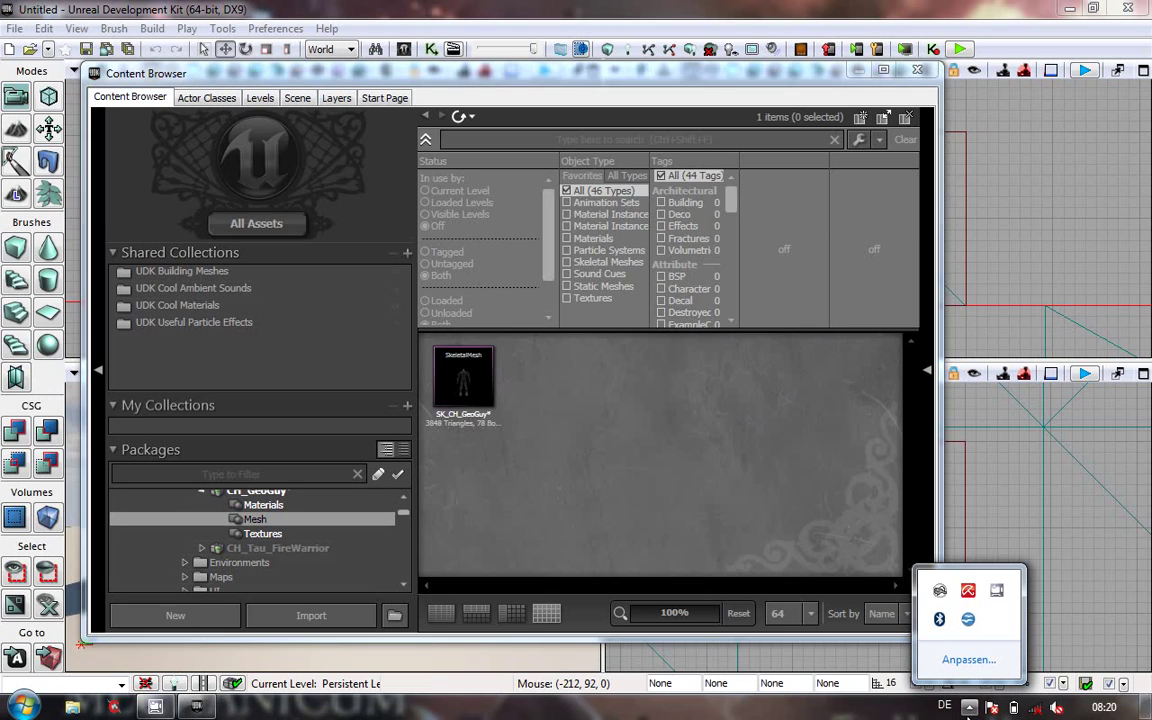